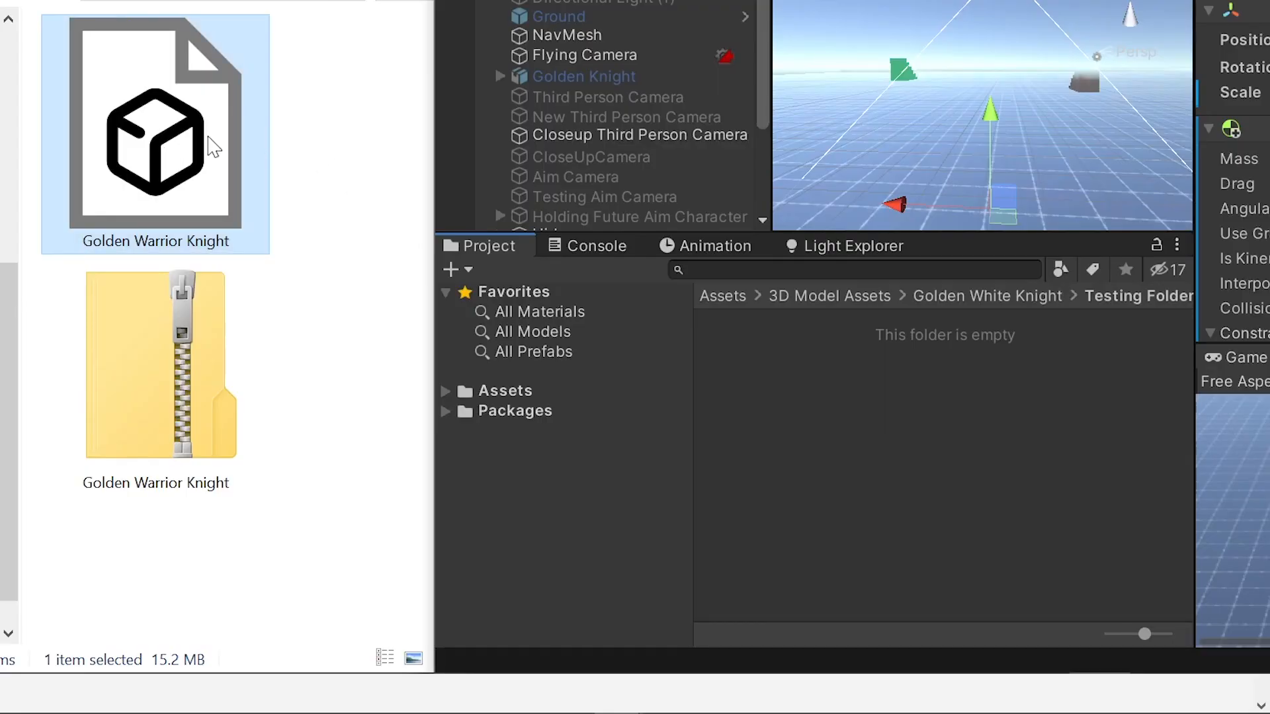
Step: Import the Golden Warrior Knight model file into the project's Testing Folder
left_click_drag(186, 149, 846, 418)
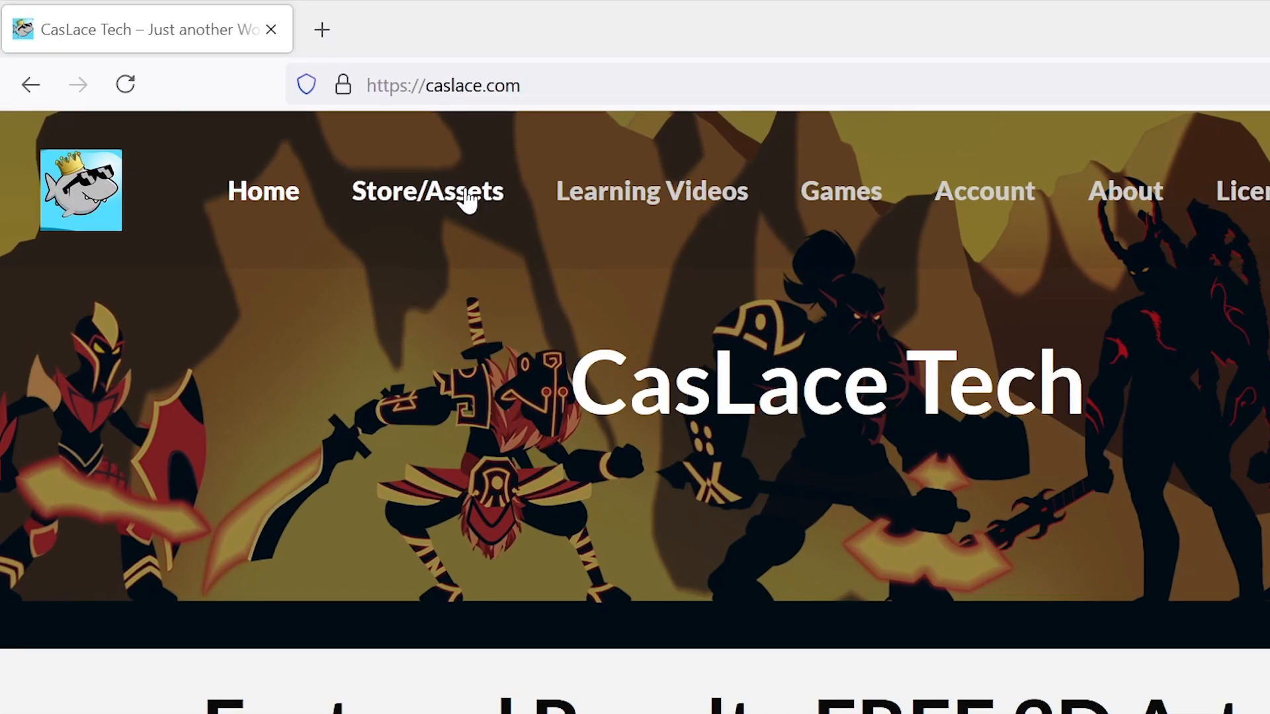
Step: On the CasLace store site, open the FREE 3D Golden Warrior Knight Character Model Asset and add it to the cart
left_click(467, 199)
scroll(752, 555, "down", 5)
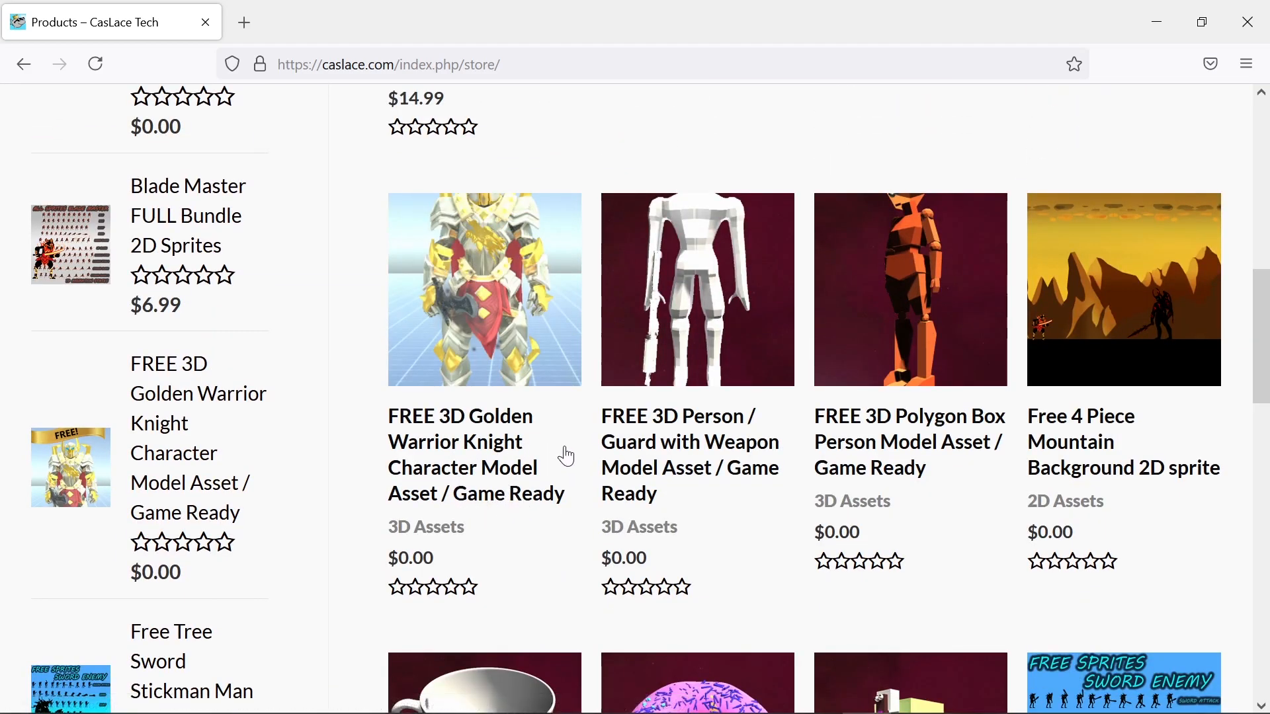
left_click(458, 485)
scroll(836, 378, "down", 8)
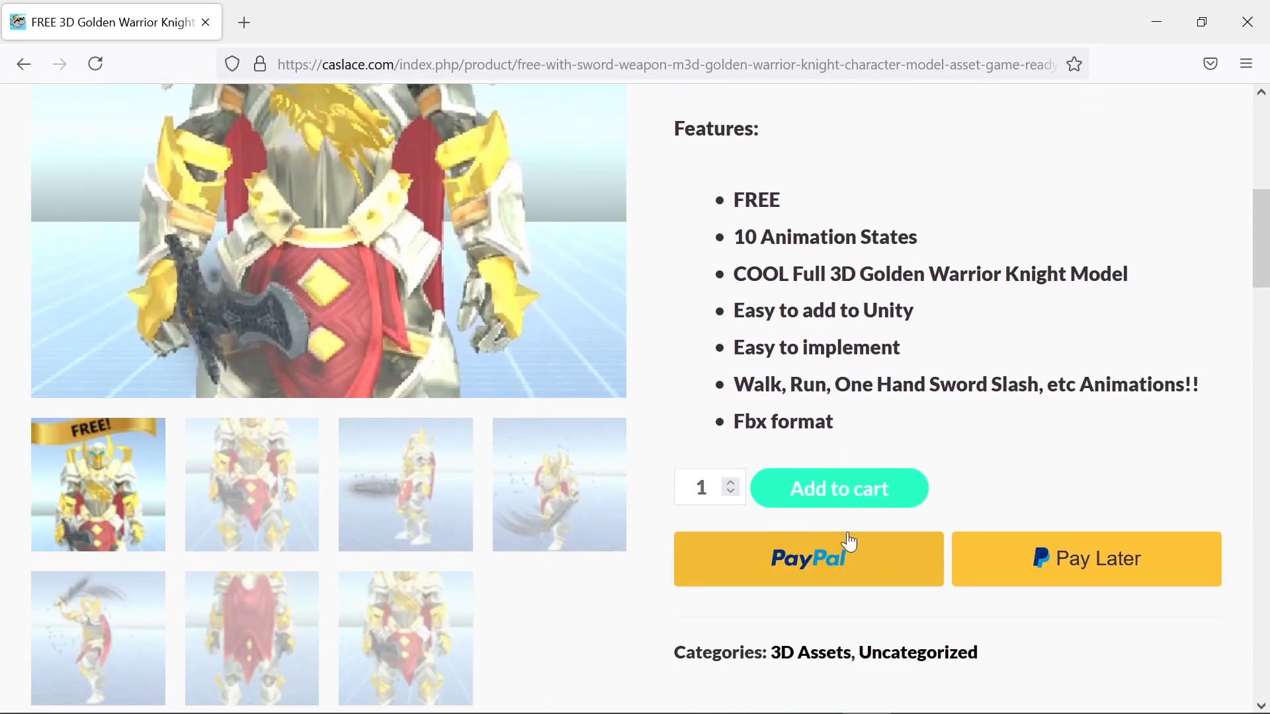
left_click(828, 509)
mouse_move(1177, 155)
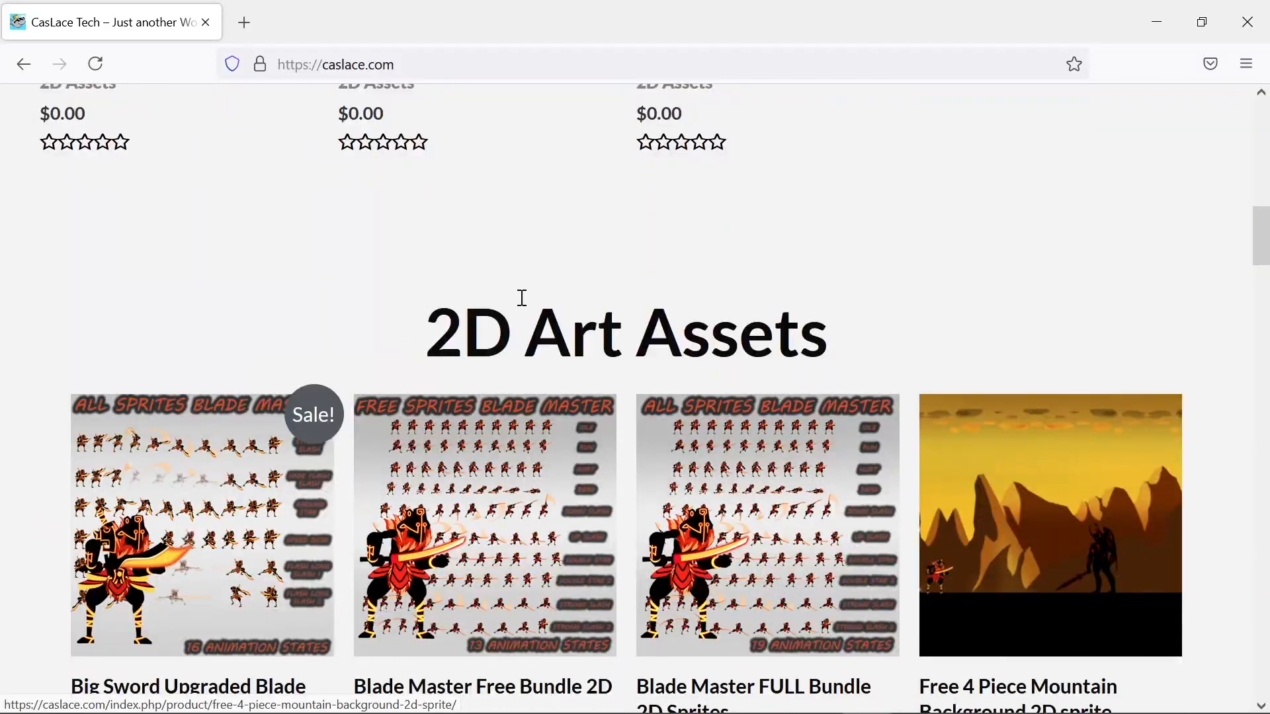
scroll(518, 295, "down", 10)
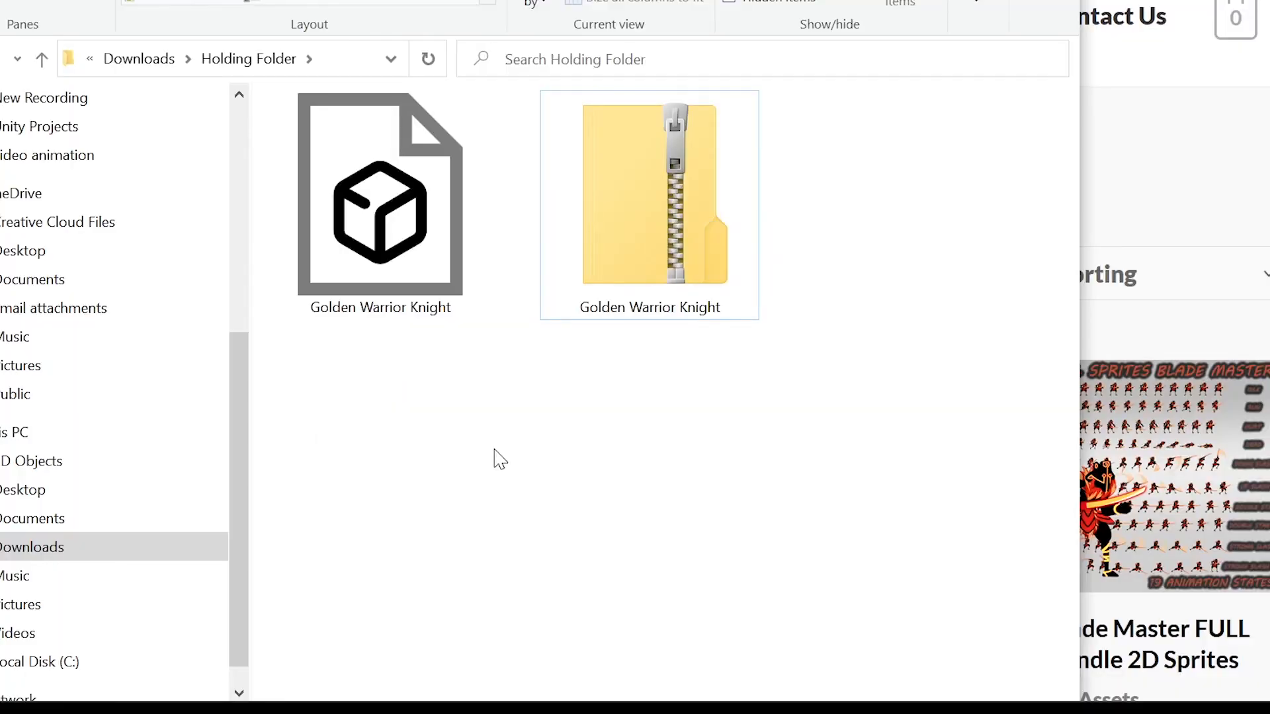
right_click(593, 212)
left_click(442, 468)
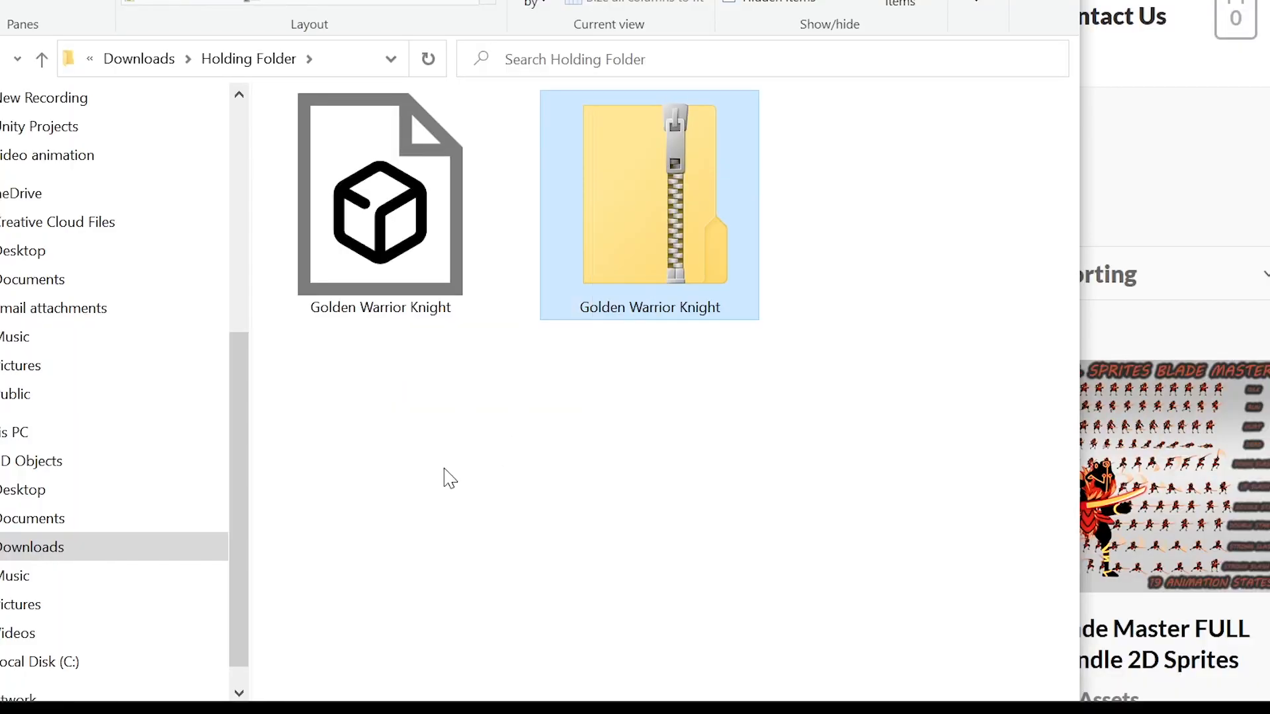
left_click(441, 468)
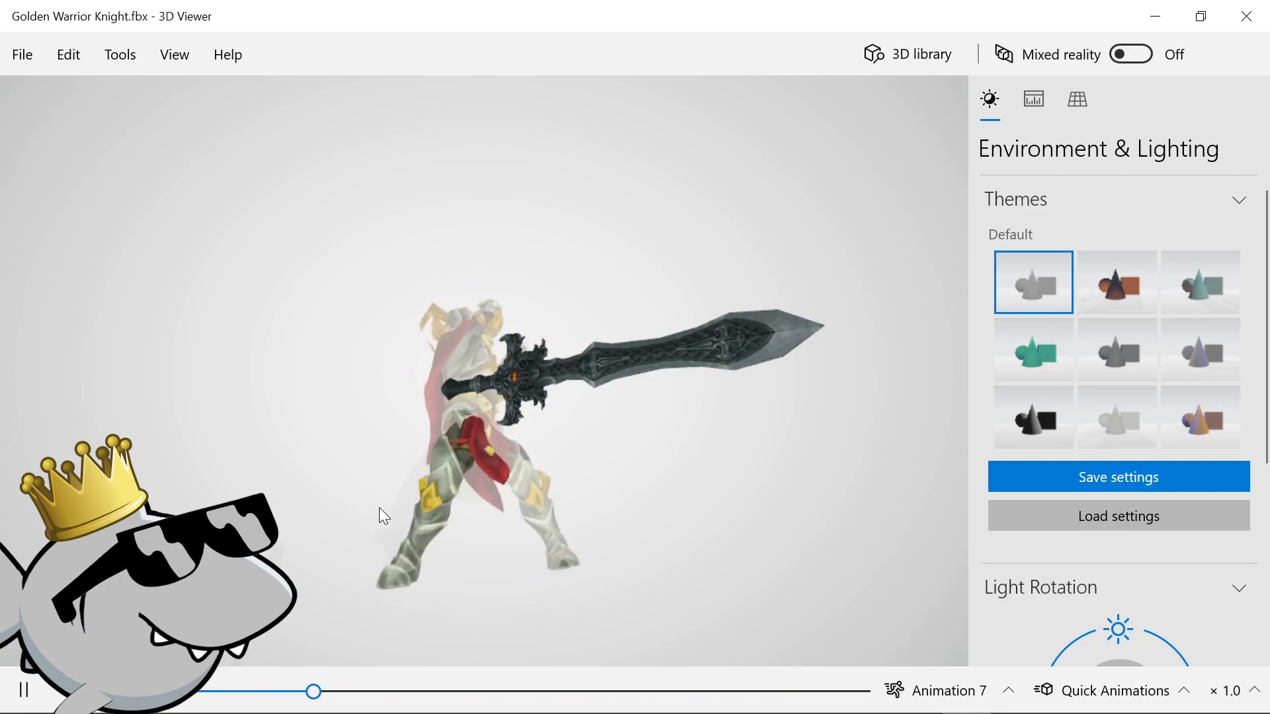
Step: Preview Animation 1 of the Golden Warrior Knight model in 3D Viewer
left_click(953, 696)
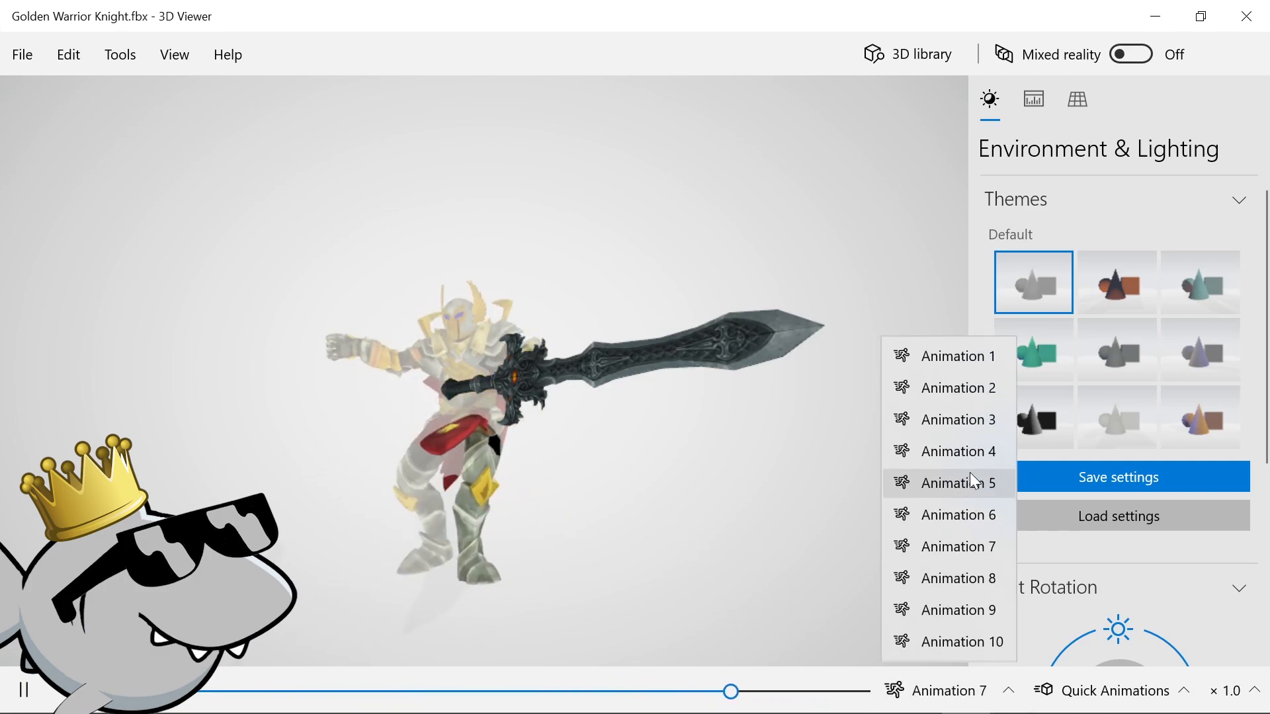
left_click(960, 358)
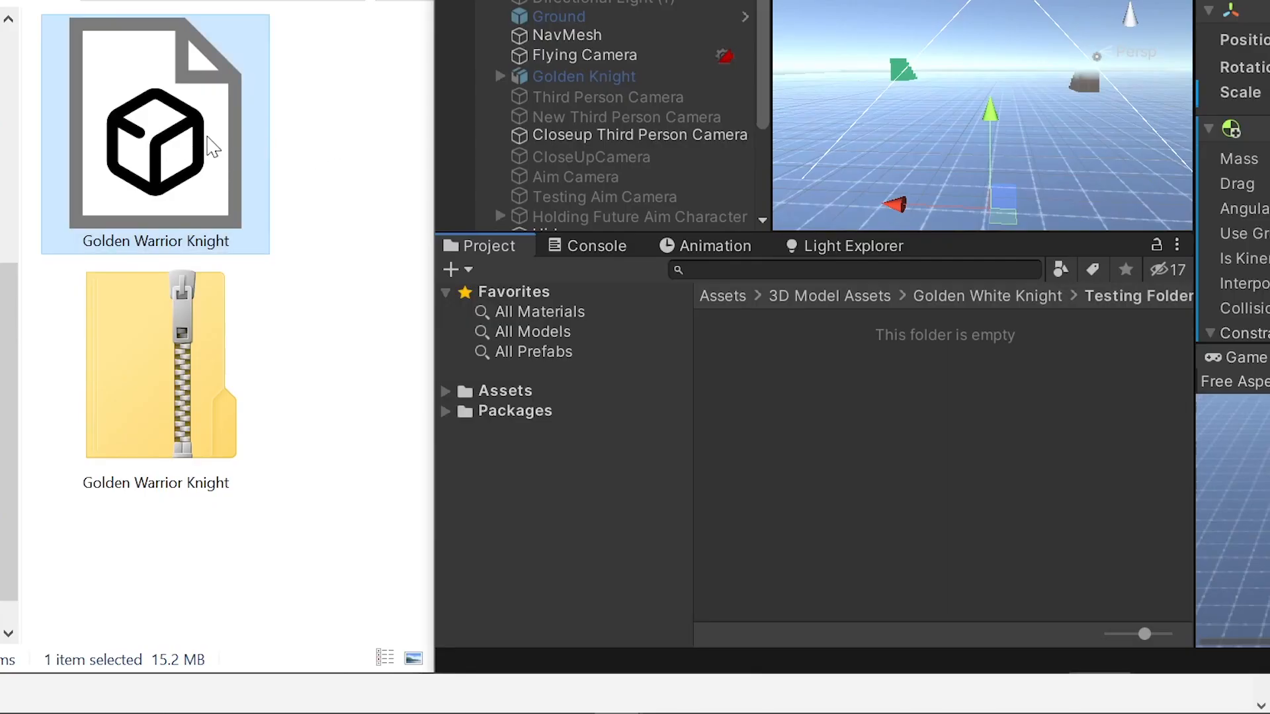
Step: Import the Golden Warrior Knight model into Unity's Testing Folder and place it in the Practice Lighting scene
left_click_drag(212, 145, 953, 420)
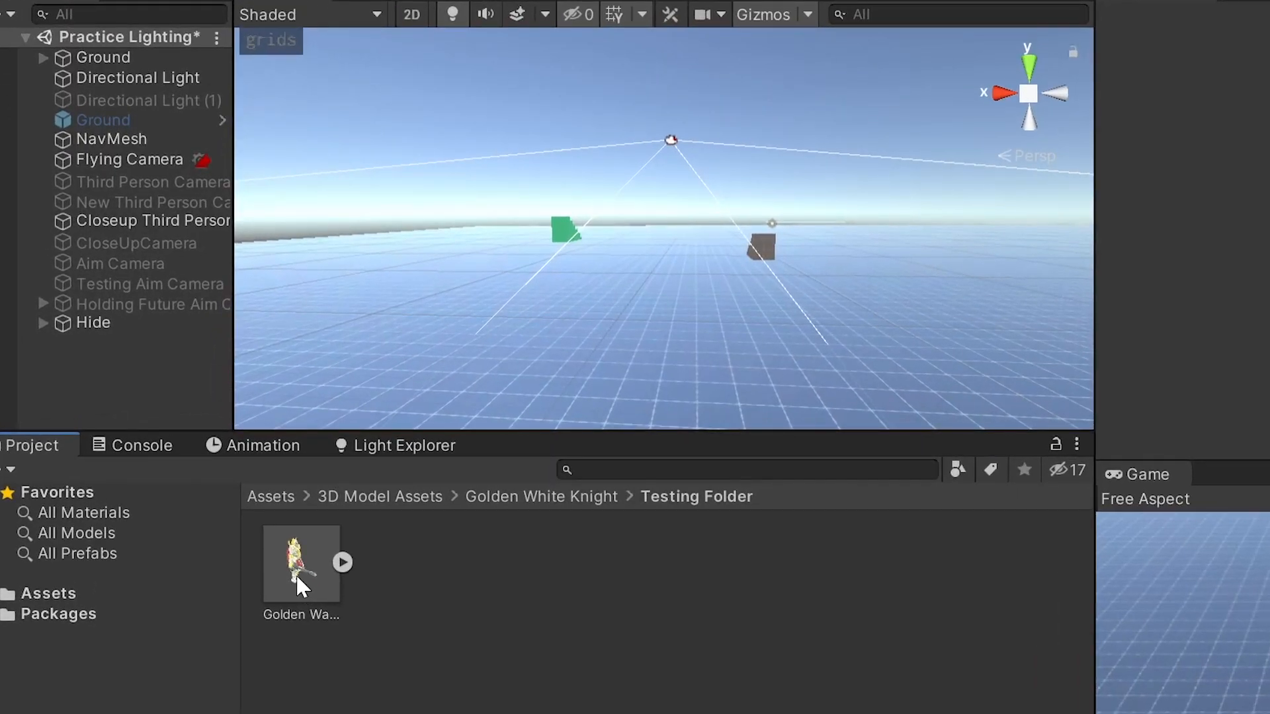
left_click_drag(277, 557, 118, 356)
double_click(107, 358)
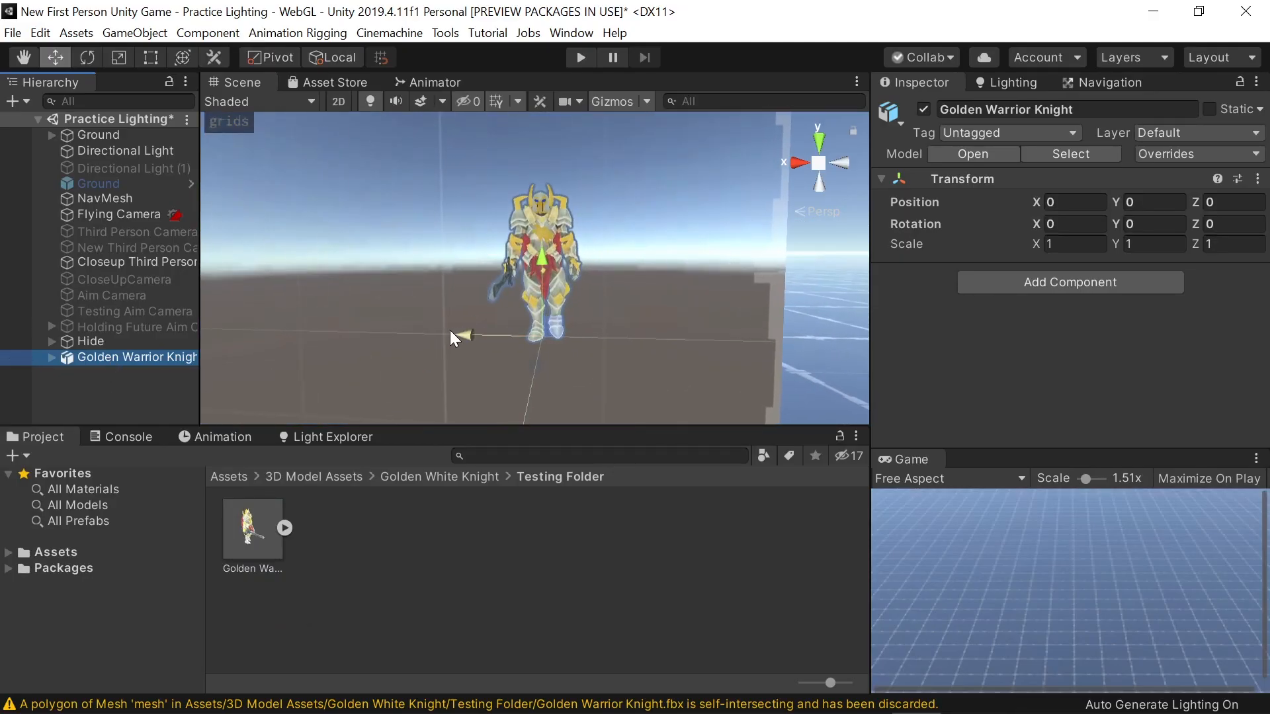
scroll(560, 303, "down", 10)
scroll(516, 274, "up", 8)
scroll(521, 285, "down", 5)
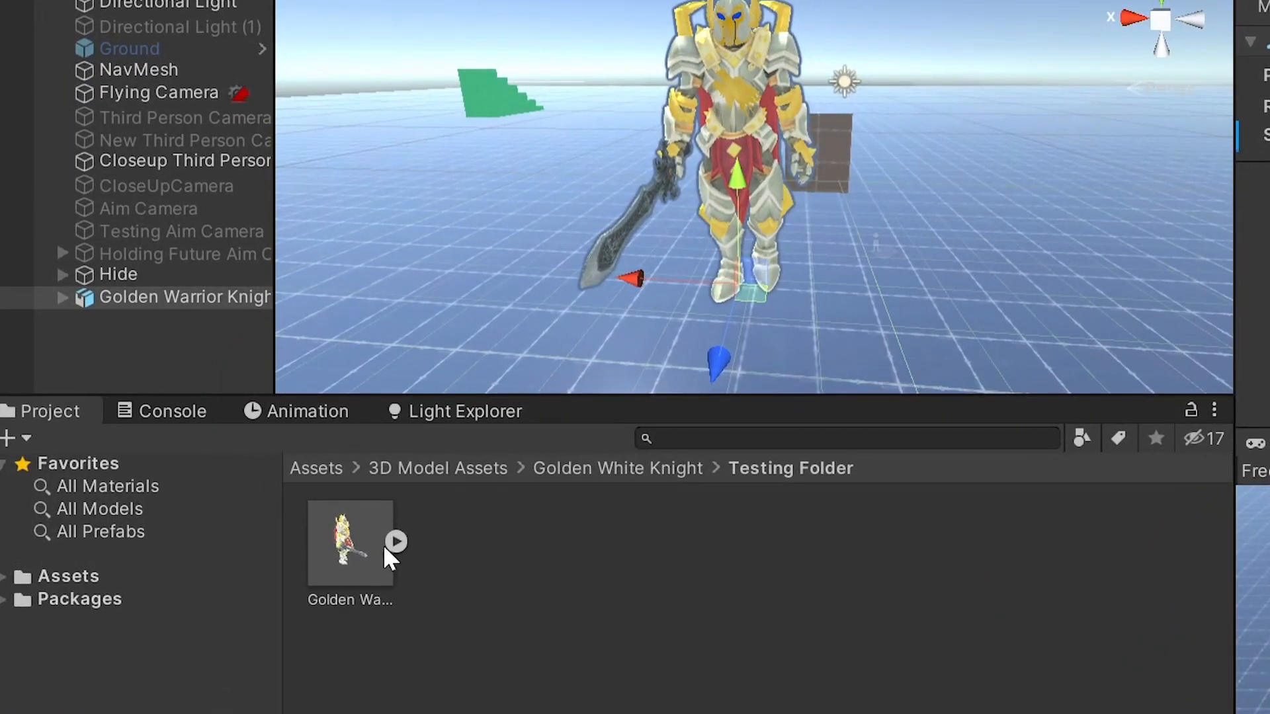
Step: Set the knight model's material location to Use External Materials (Legacy) and apply the import settings
left_click(341, 542)
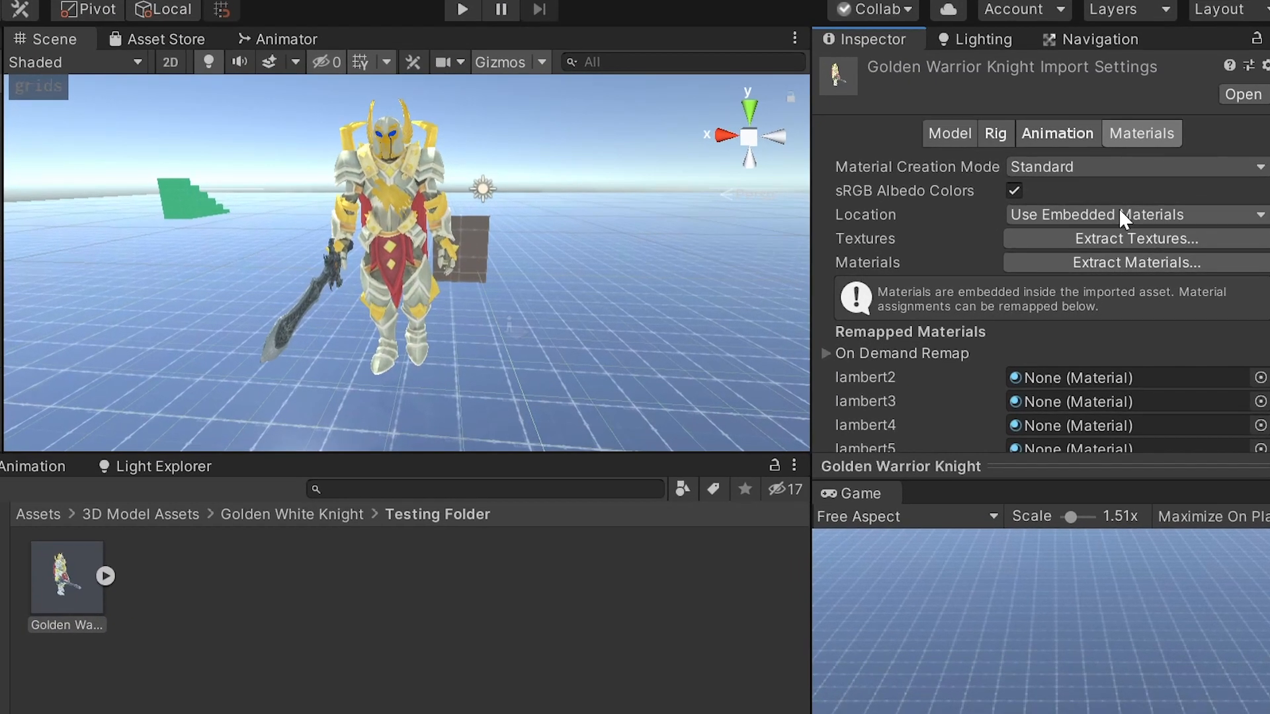
left_click(1121, 215)
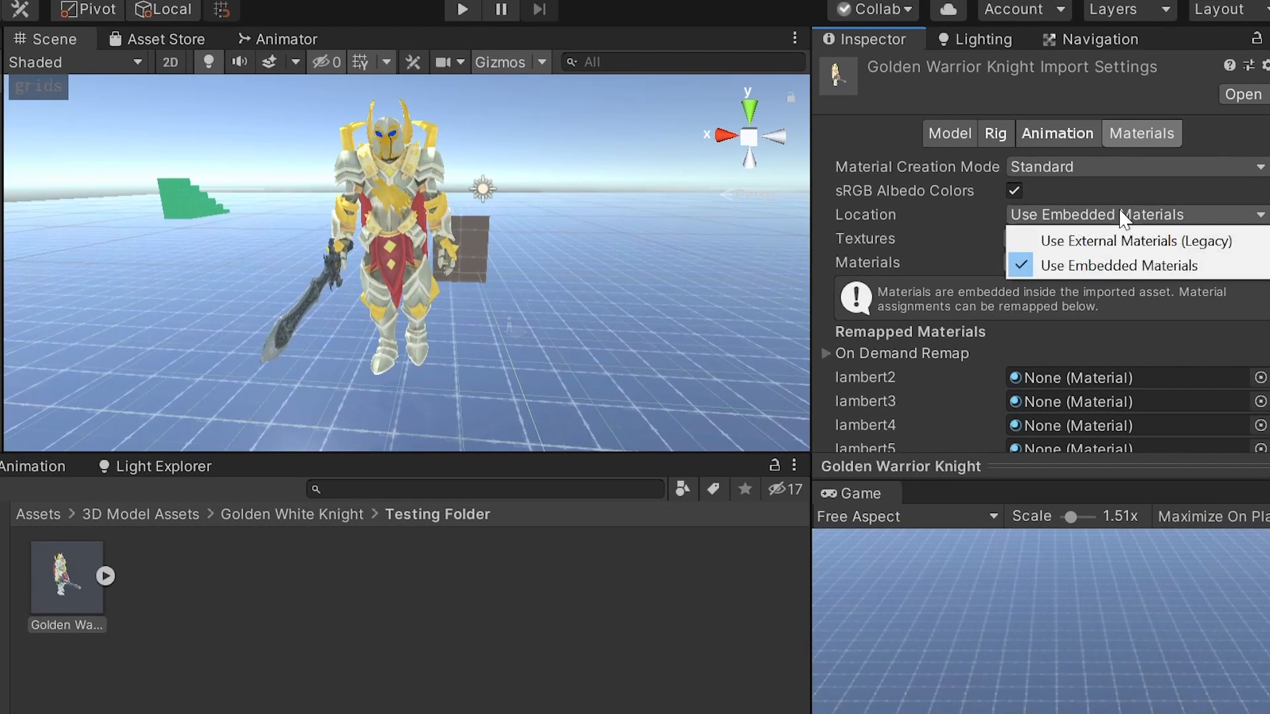
left_click(1083, 242)
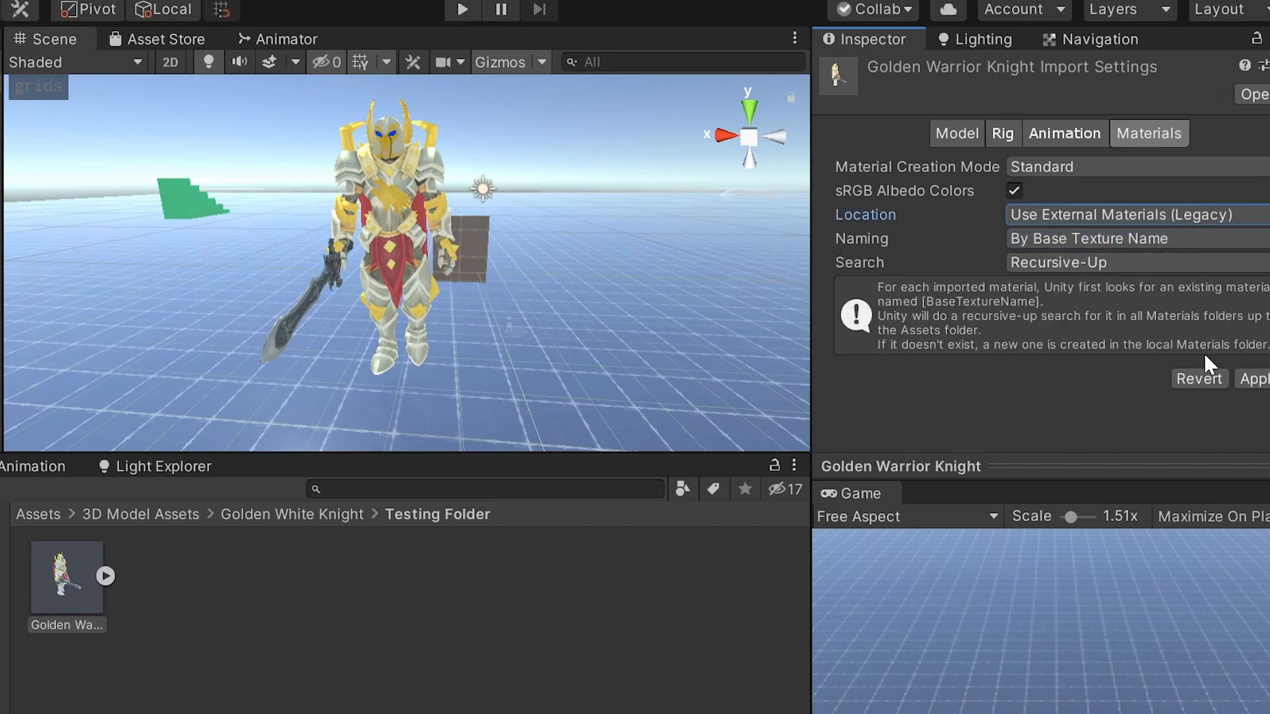
left_click(1257, 380)
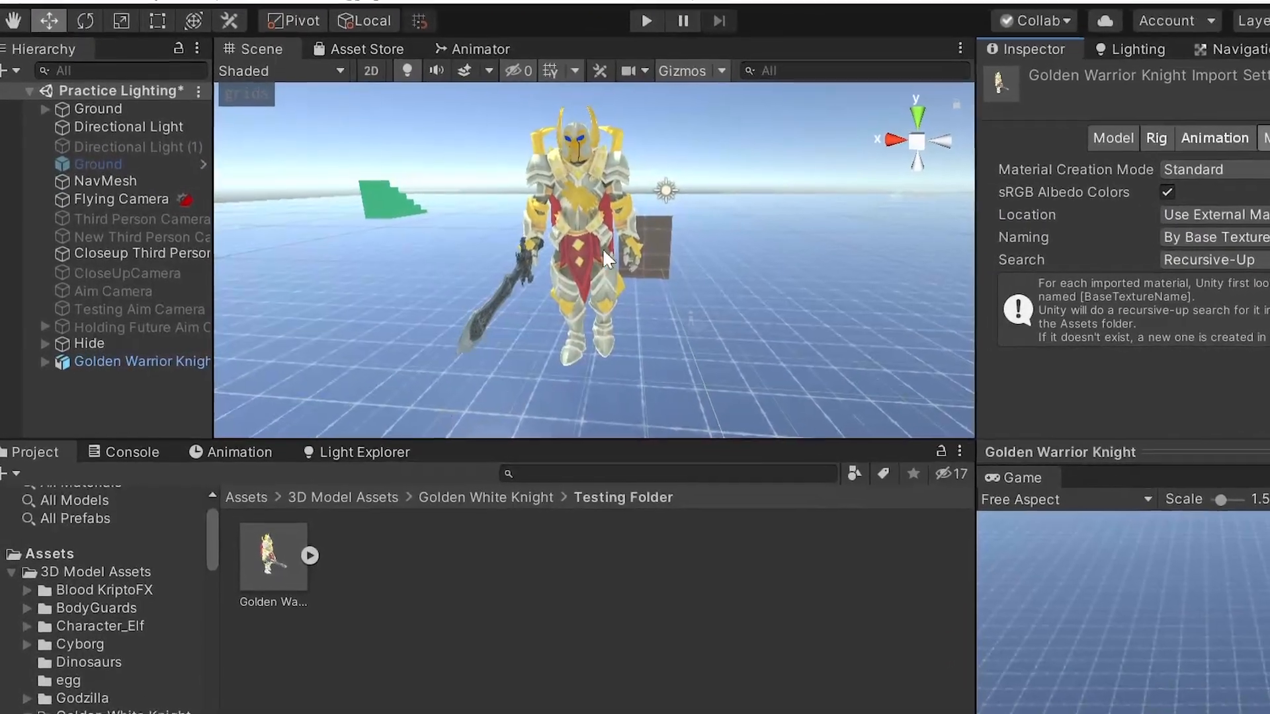
Step: Create an Animator Controller named Control in the Testing Folder
left_click(335, 583)
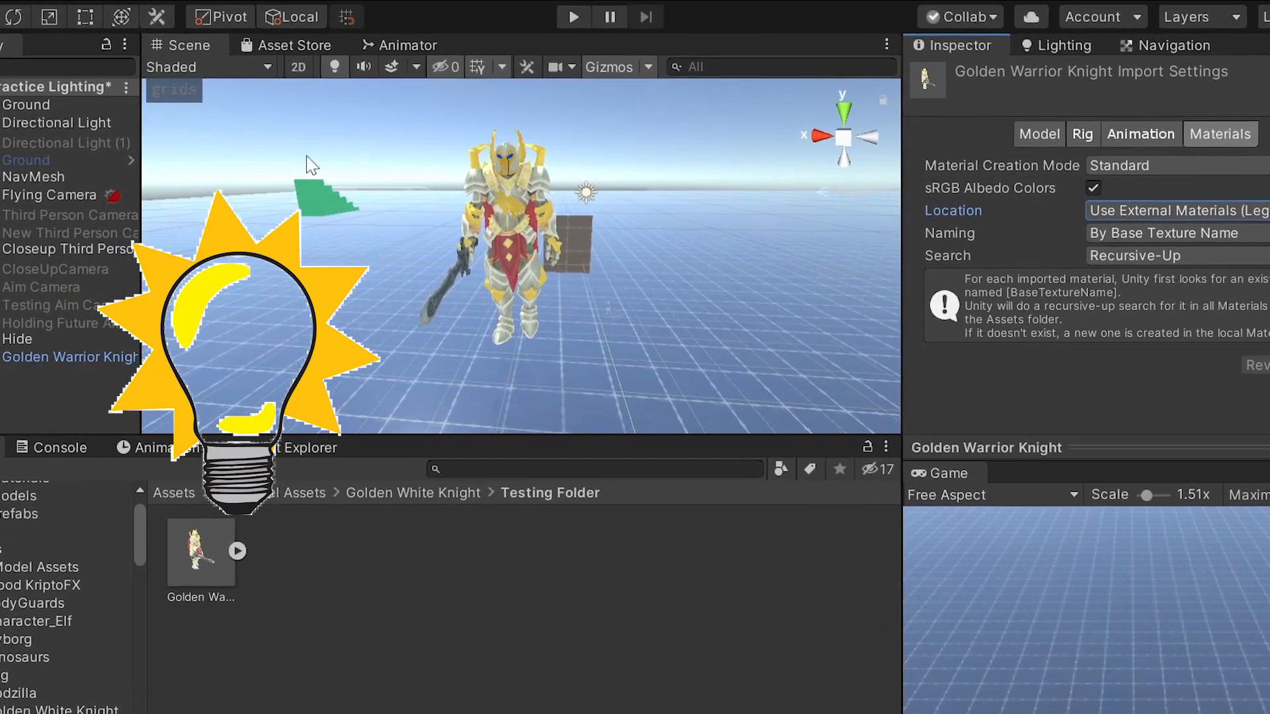
left_click(346, 557)
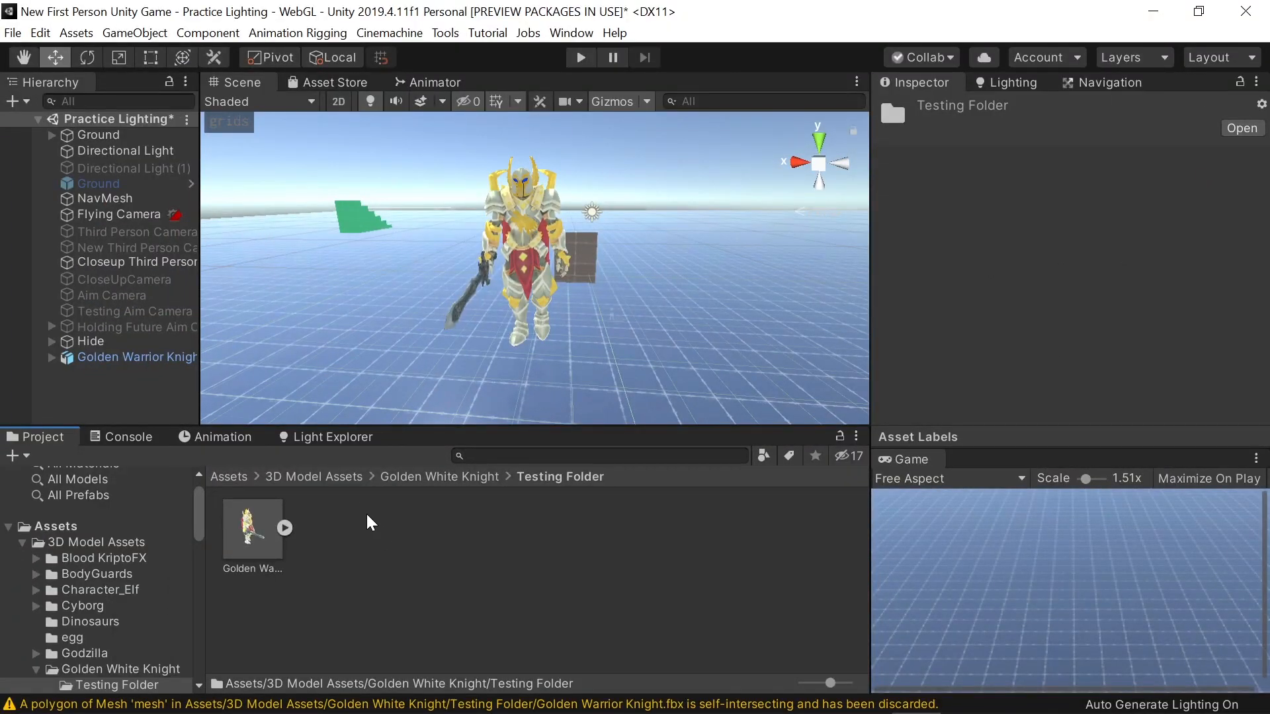
right_click(378, 538)
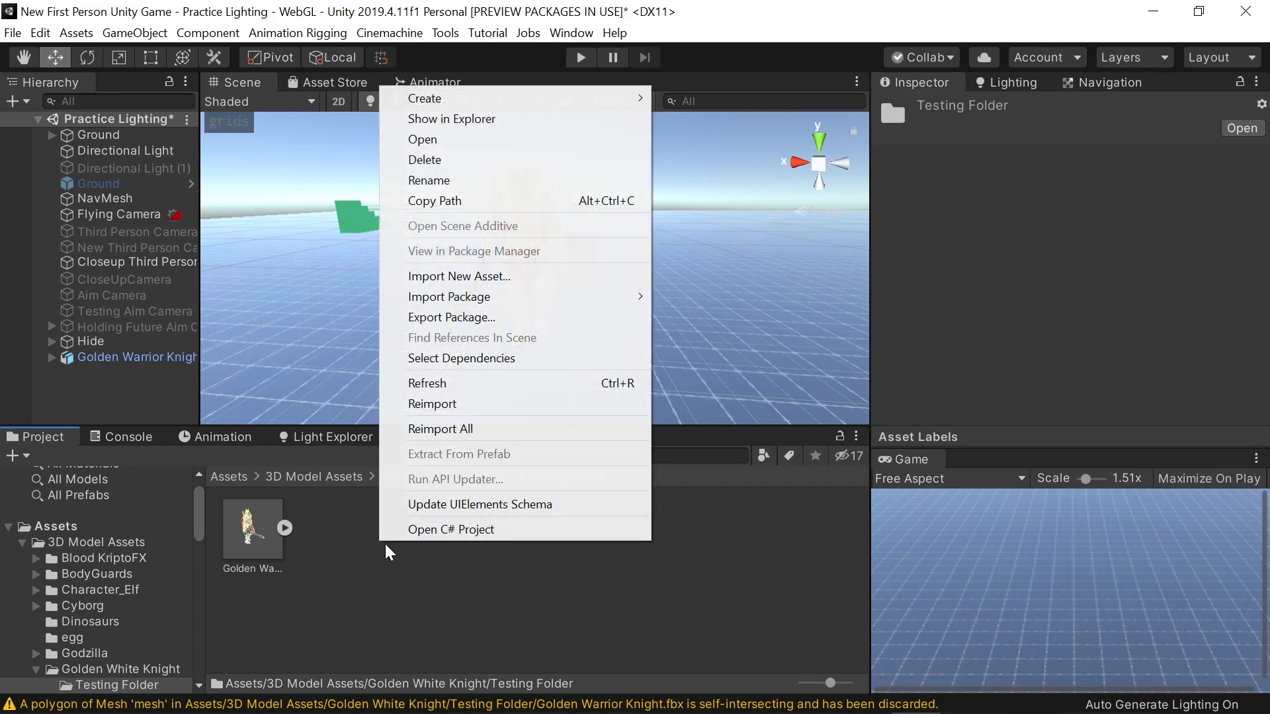
mouse_move(510, 93)
left_click(753, 511)
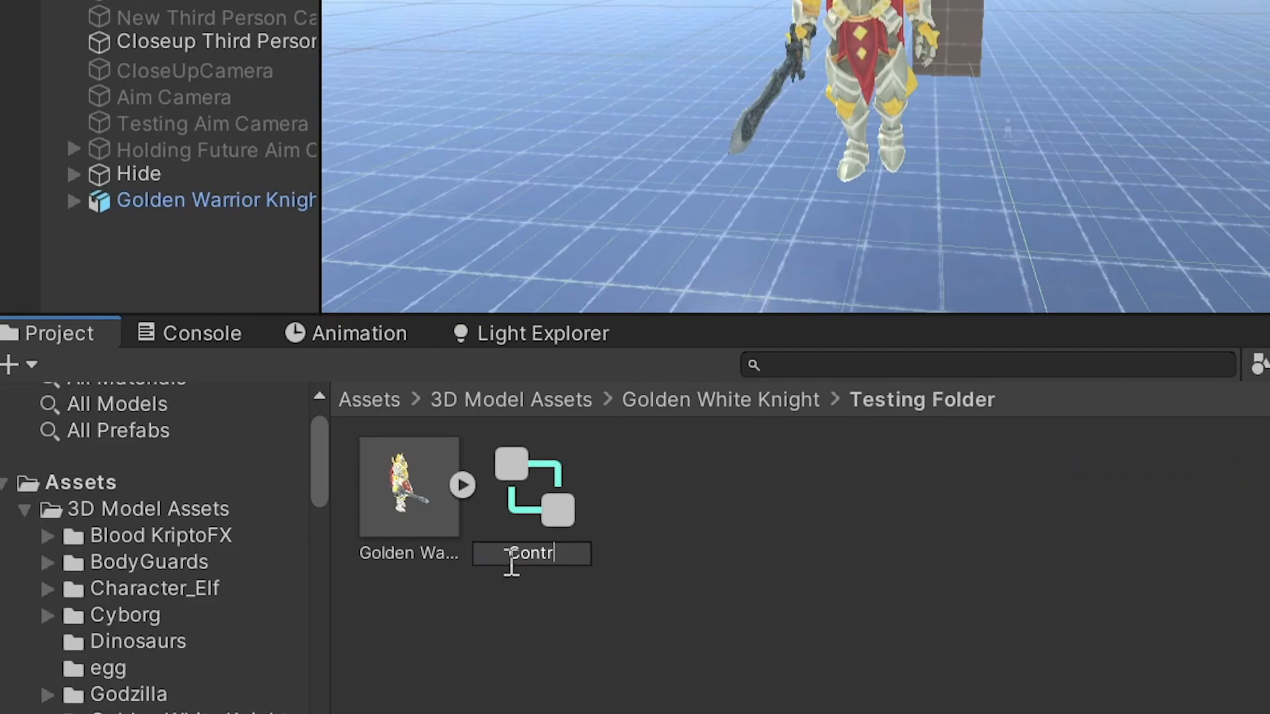
key("Return")
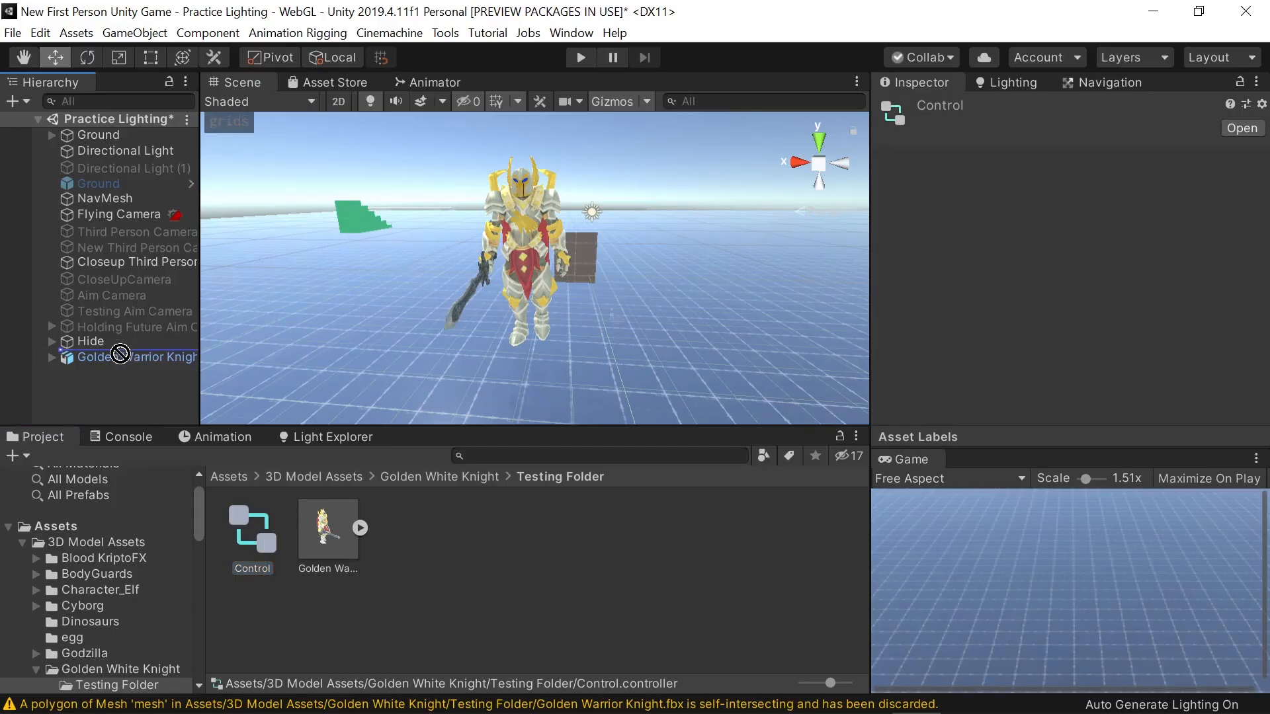
Step: Assign the Control animator controller to the Golden Warrior Knight in the scene and show its Animator graph
left_click_drag(109, 361, 109, 362)
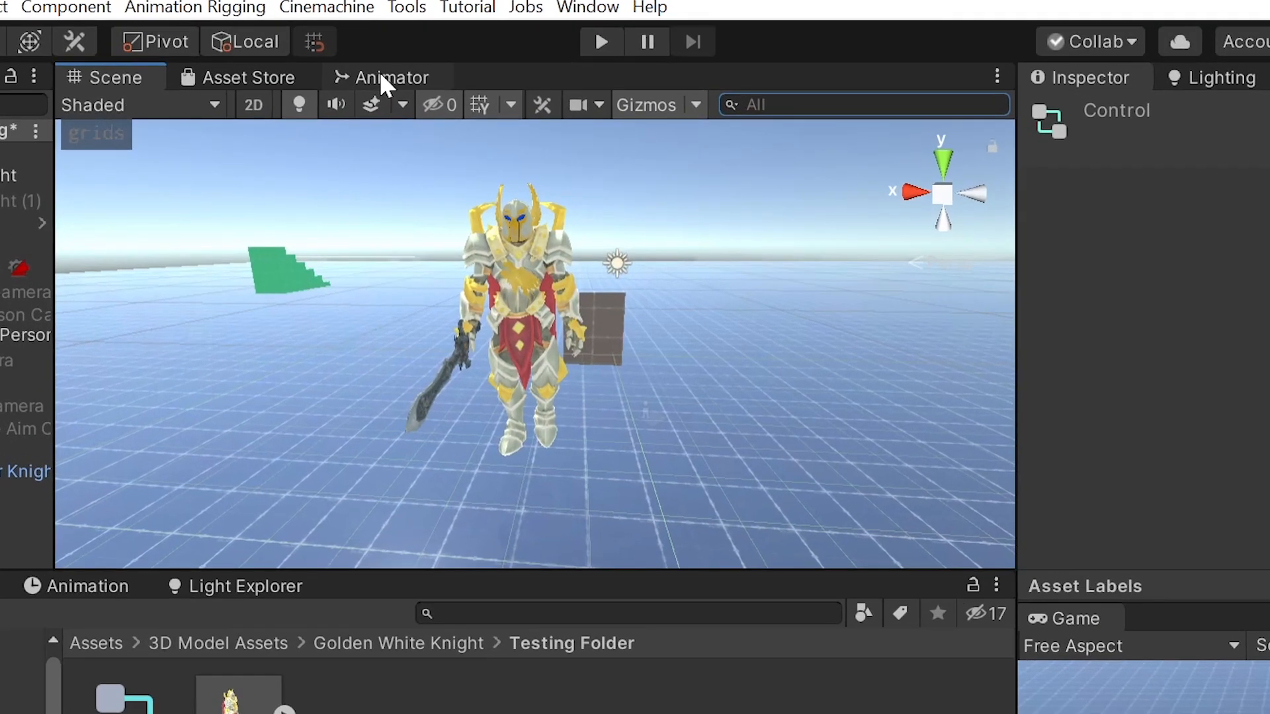
left_click(429, 80)
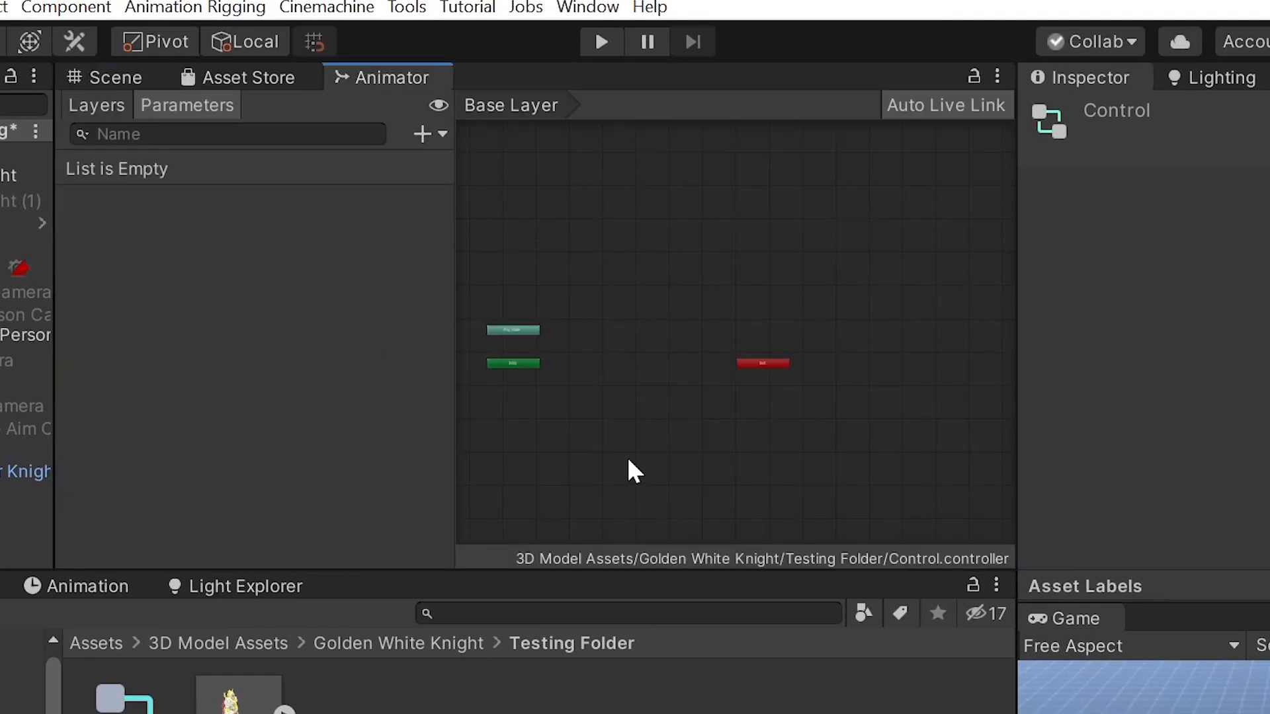
left_click_drag(438, 375, 267, 406)
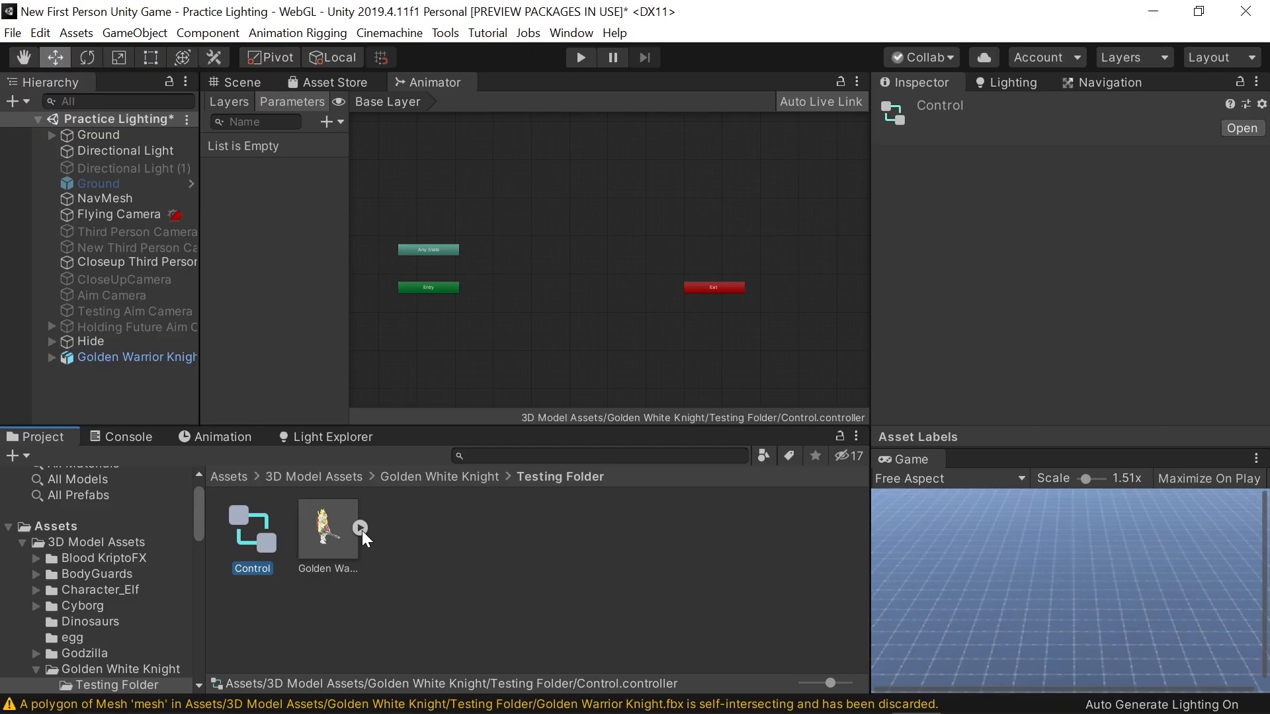
Step: Add the knight's die, hurt, idle, jump, one_hand_attack1 and one_hand_attack2 clips as states in the Animator graph
left_click(361, 527)
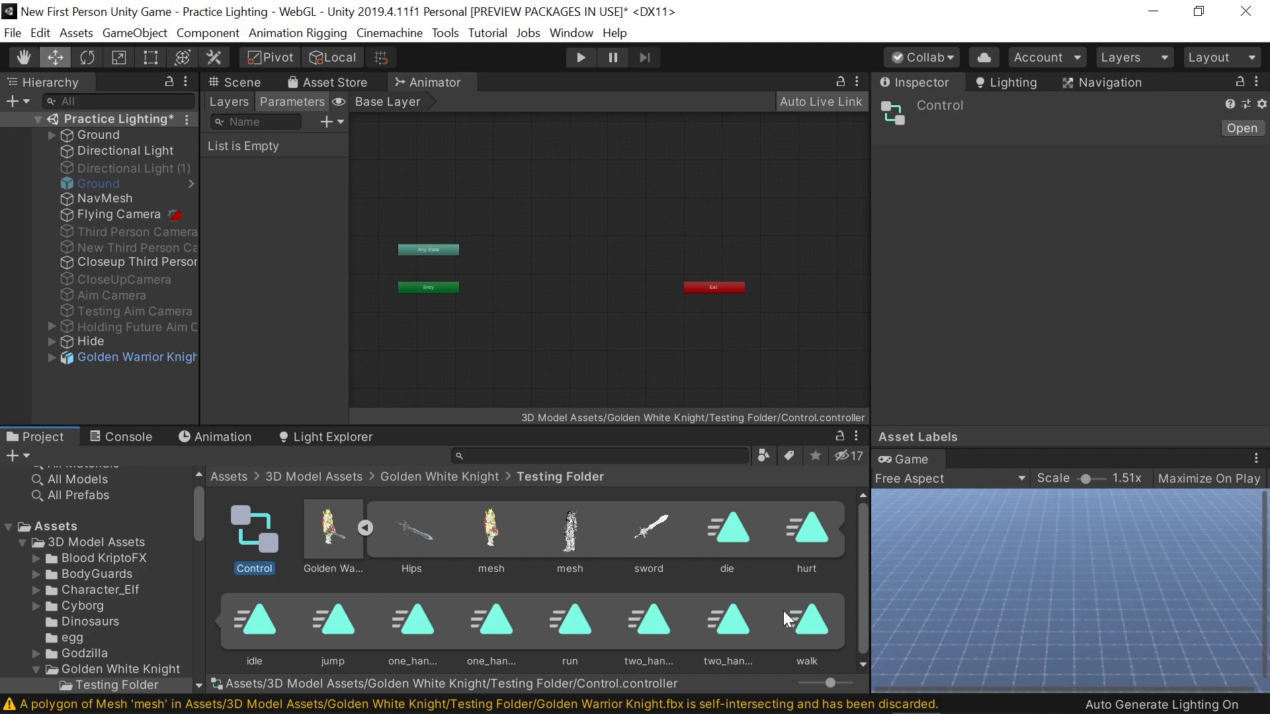
left_click_drag(740, 534, 532, 320)
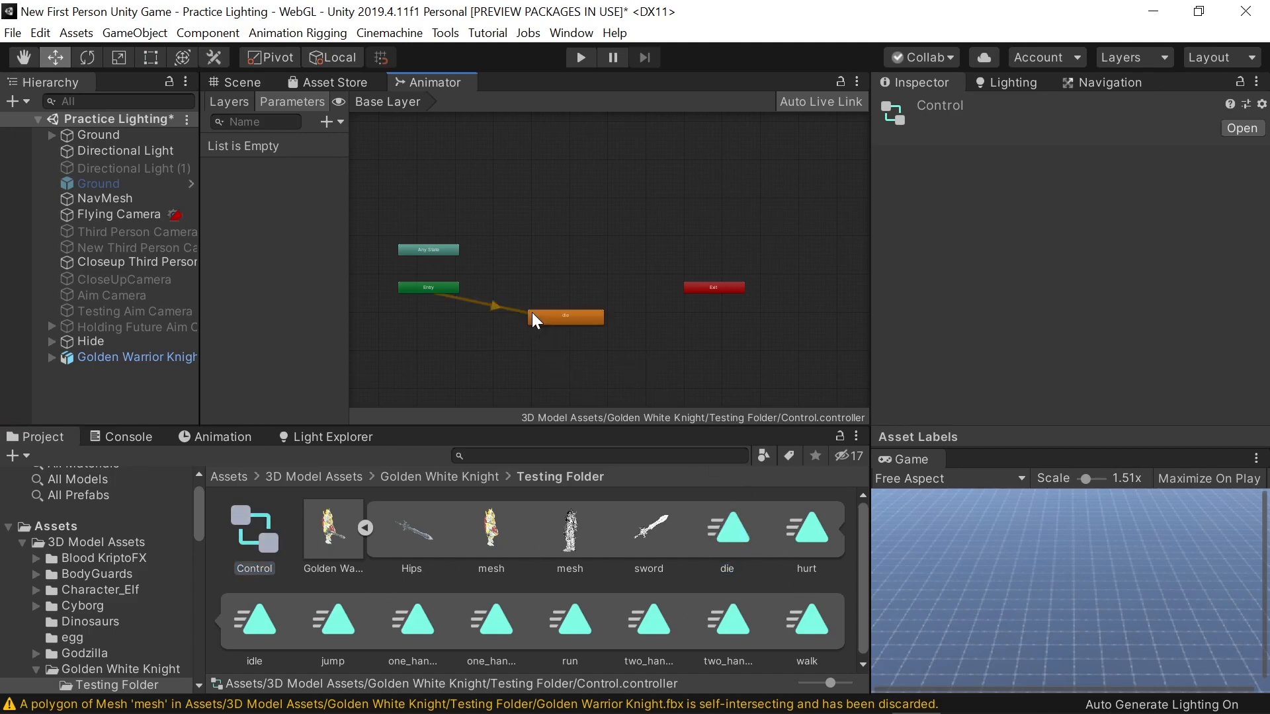
left_click_drag(796, 517, 682, 352)
left_click_drag(271, 619, 598, 247)
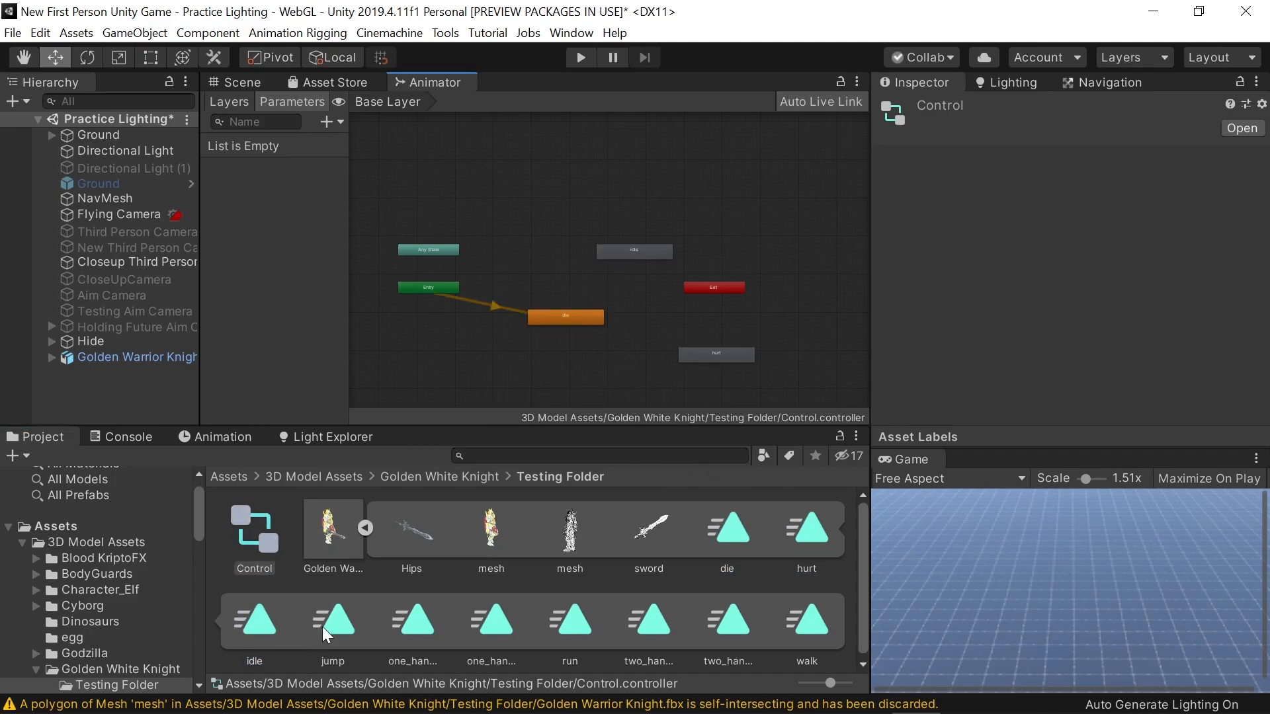
left_click_drag(333, 618, 556, 207)
left_click_drag(413, 618, 734, 201)
left_click_drag(491, 618, 781, 238)
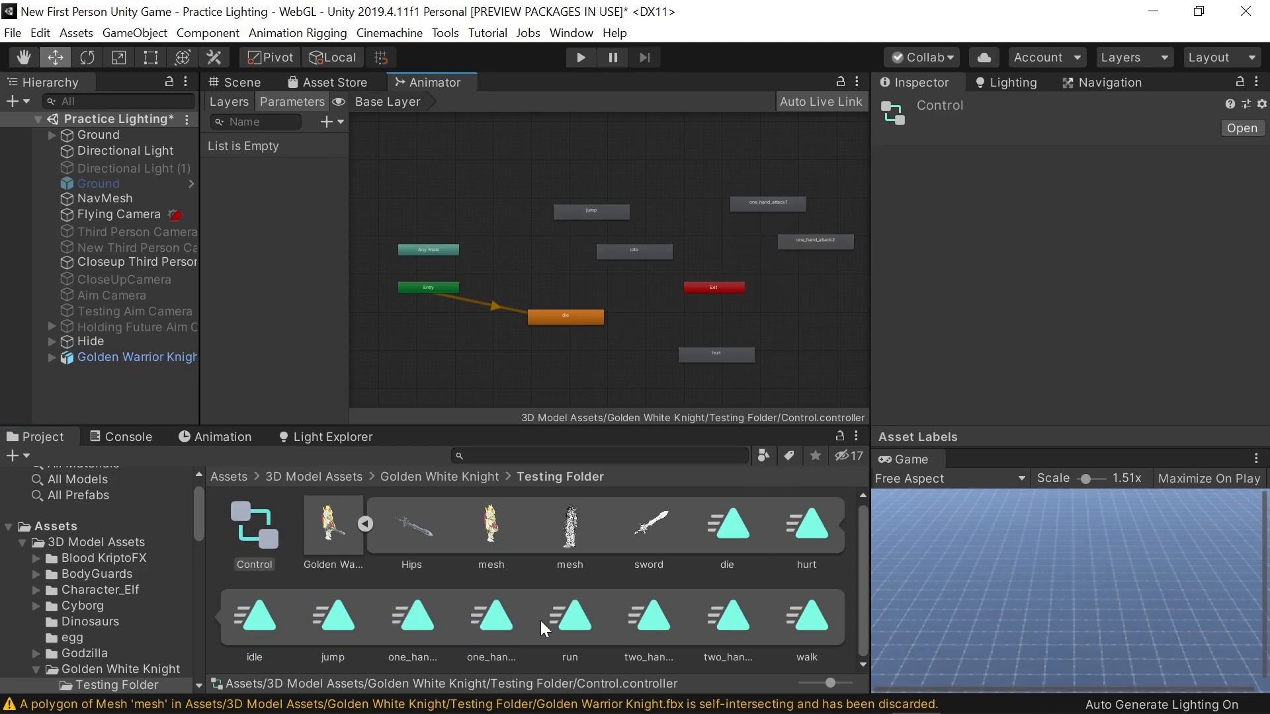
Step: Add the run, two_hand_attack1, two_hand_attack2 and walk clips as states and spread the states out in the graph
left_click_drag(570, 619, 794, 312)
left_click_drag(649, 618, 809, 360)
left_click_drag(737, 610, 560, 385)
left_click_drag(721, 405, 723, 391)
scroll(605, 343, "down", 1)
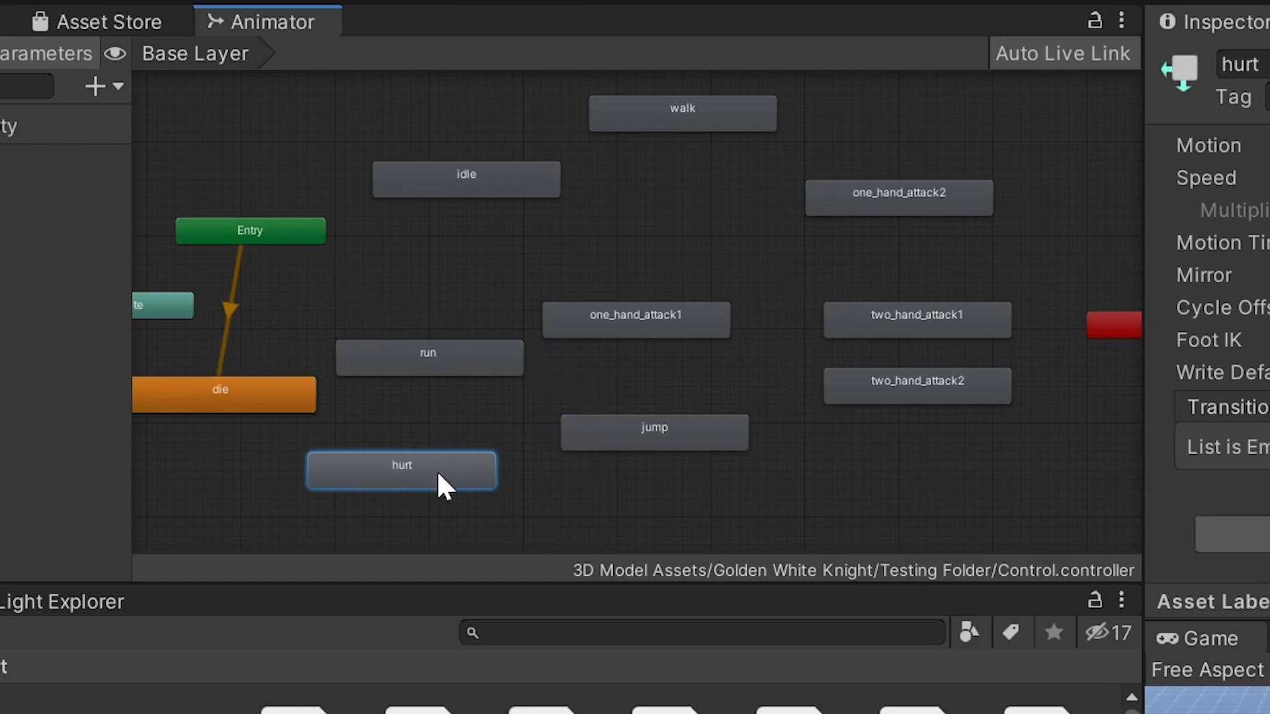
Step: Make idle the layer's default state and create transitions from idle to die and run
right_click(435, 171)
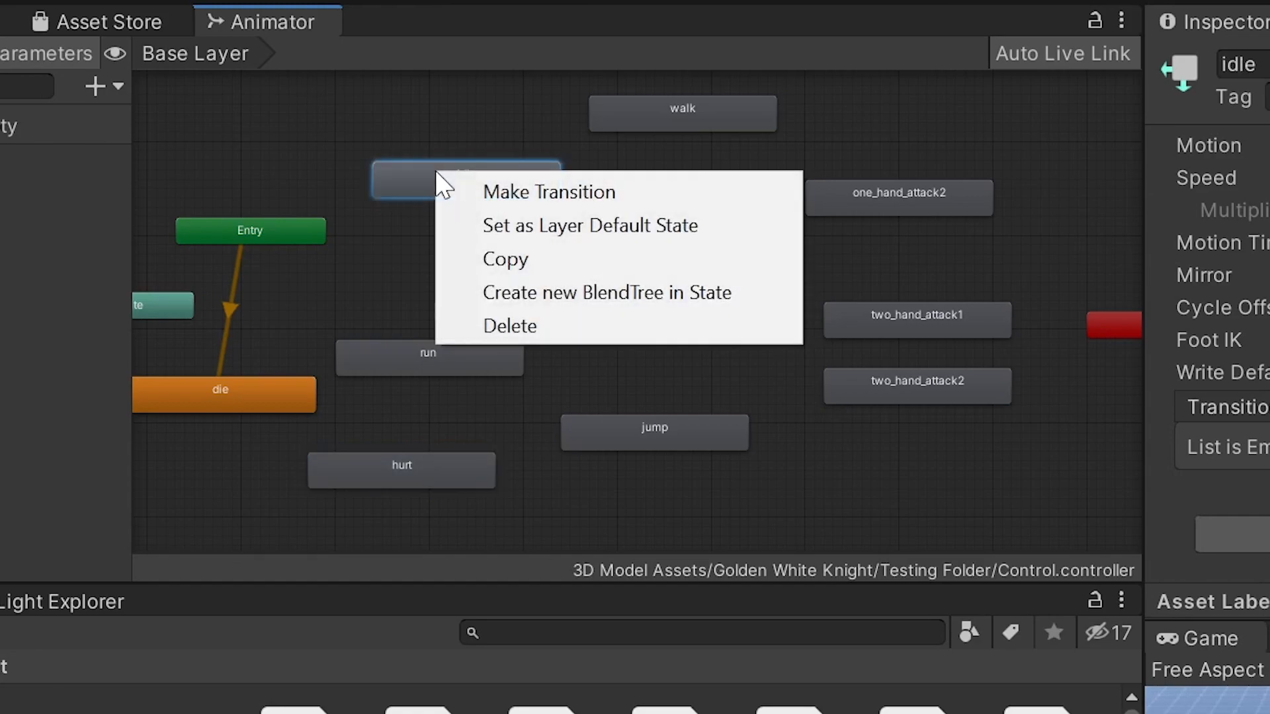
left_click(507, 223)
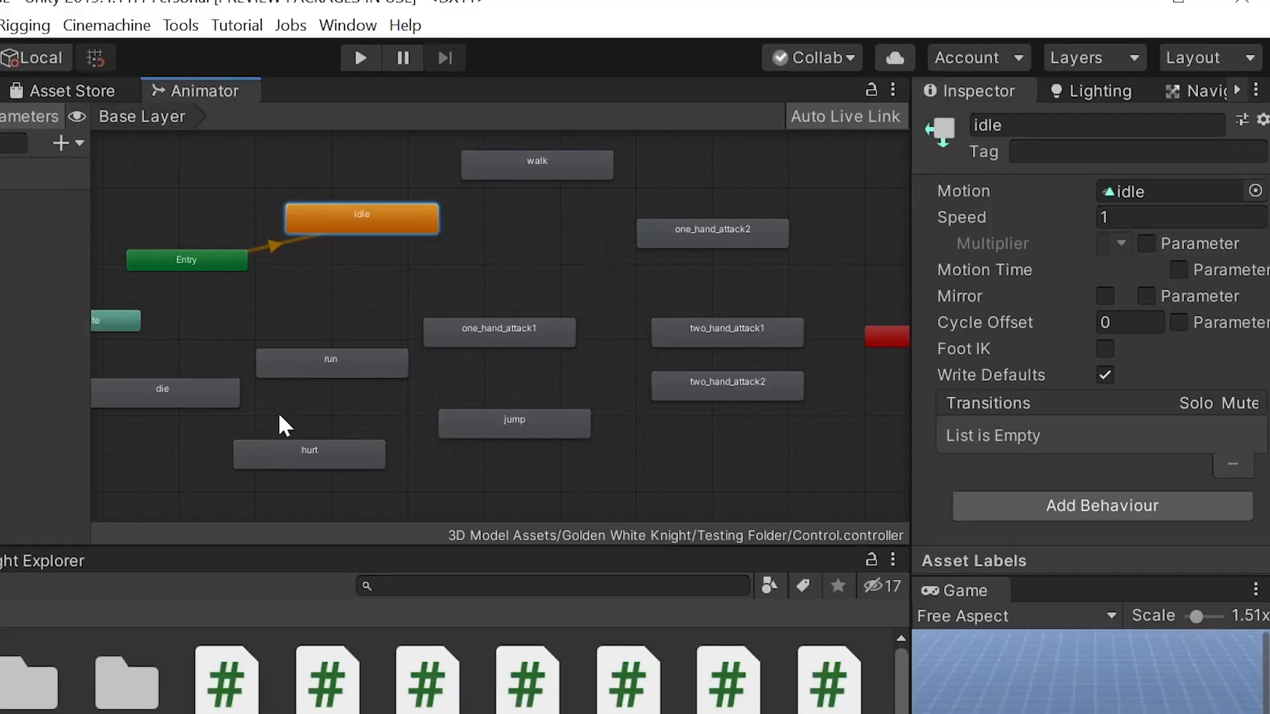
right_click(358, 232)
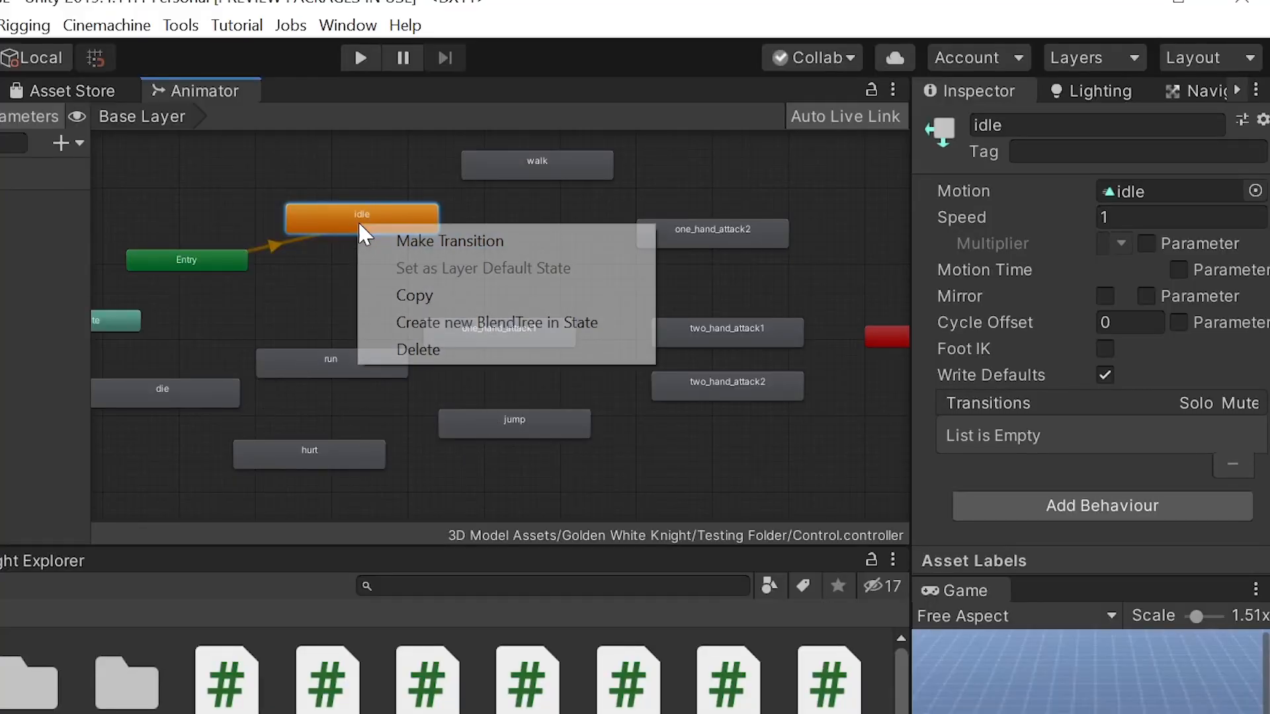
left_click(370, 244)
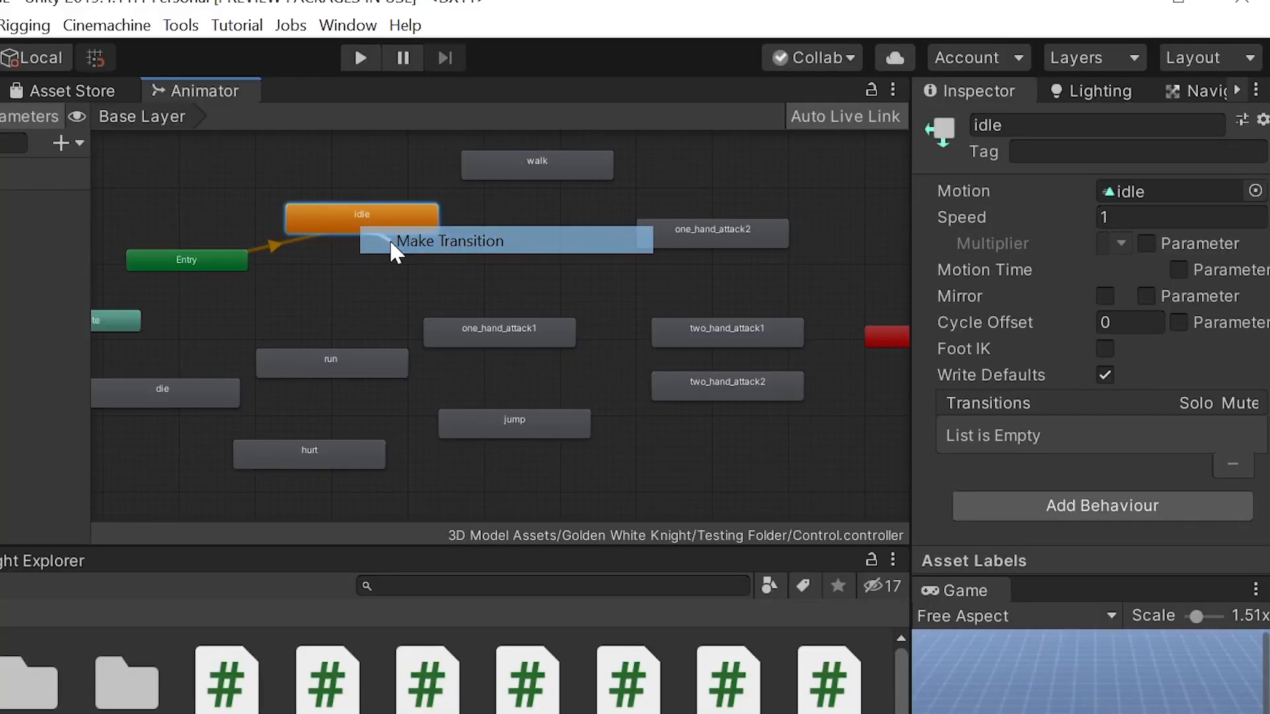
left_click(165, 399)
right_click(419, 219)
left_click(441, 242)
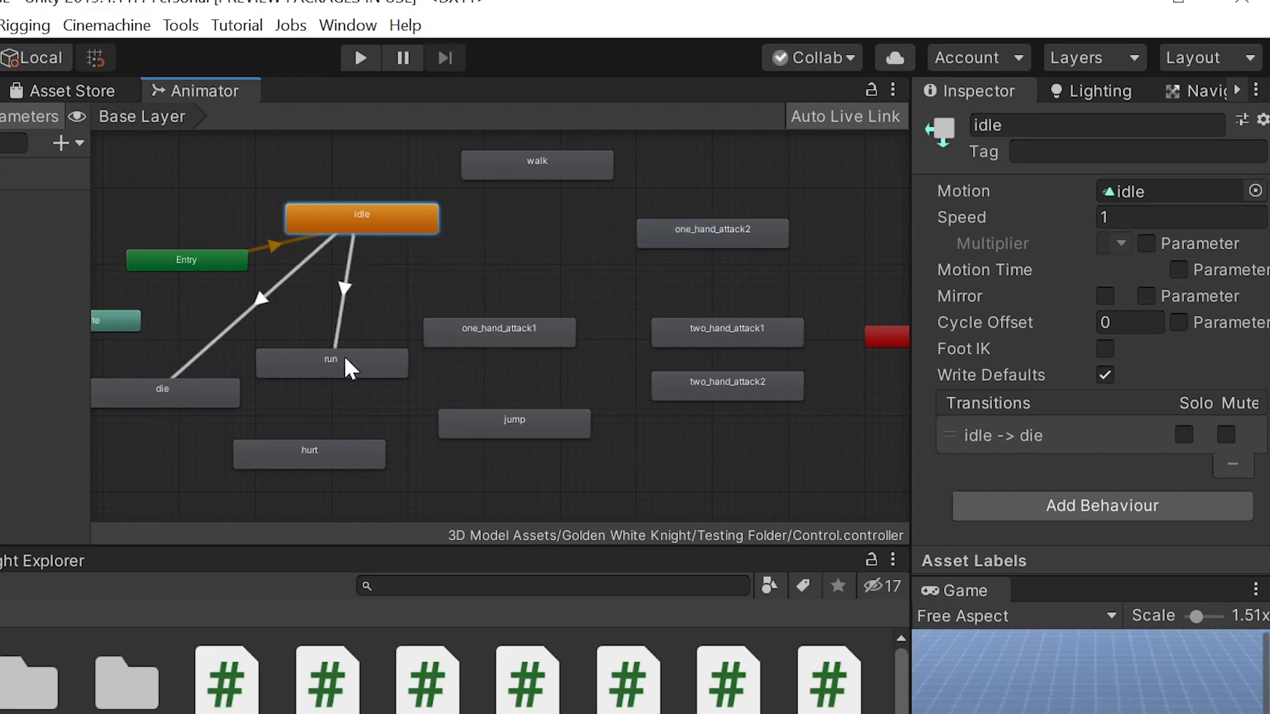
left_click(354, 363)
Step: Create transitions from idle to hurt, one_hand_attack1 and jump
right_click(390, 212)
left_click(423, 230)
left_click(344, 454)
right_click(395, 215)
left_click(424, 230)
left_click(500, 334)
right_click(419, 218)
left_click(439, 231)
left_click(510, 423)
Step: Create transitions from idle to walk, one_hand_attack2, two_hand_attack1 and two_hand_attack2
right_click(385, 213)
left_click(417, 225)
left_click(540, 159)
right_click(391, 214)
left_click(448, 224)
left_click(688, 225)
right_click(370, 216)
left_click(413, 231)
left_click(668, 334)
right_click(401, 219)
left_click(447, 235)
left_click(665, 387)
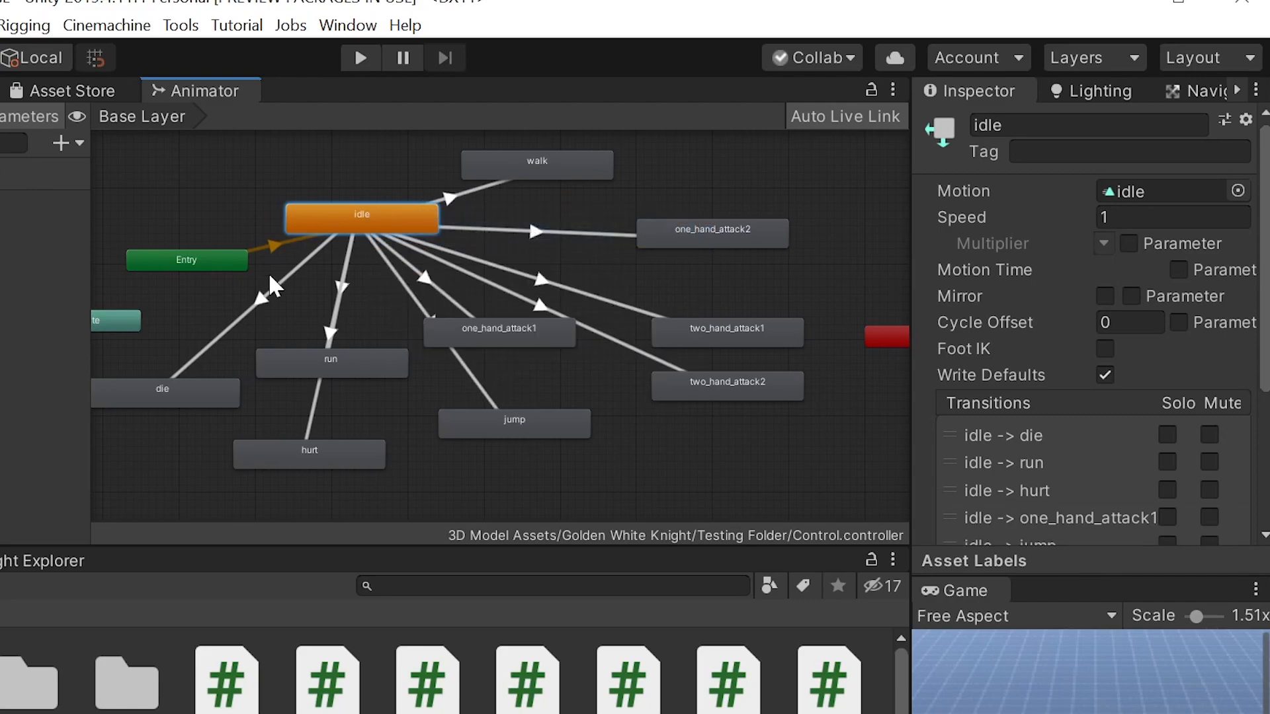
Step: Reposition the die, run and one_hand_attack1 states in the graph so their transition lines are separated
left_click_drag(172, 391, 186, 377)
left_click_drag(332, 358, 406, 378)
left_click_drag(496, 343, 557, 383)
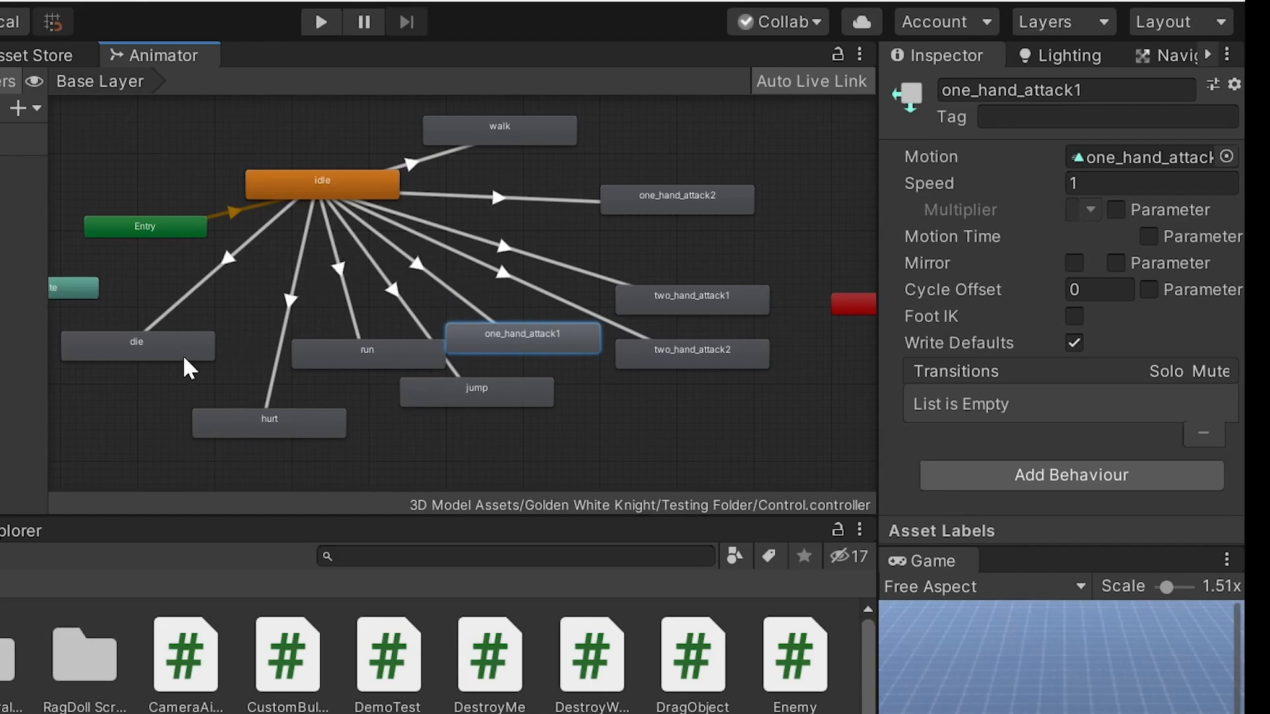
left_click(149, 343)
left_click(305, 187)
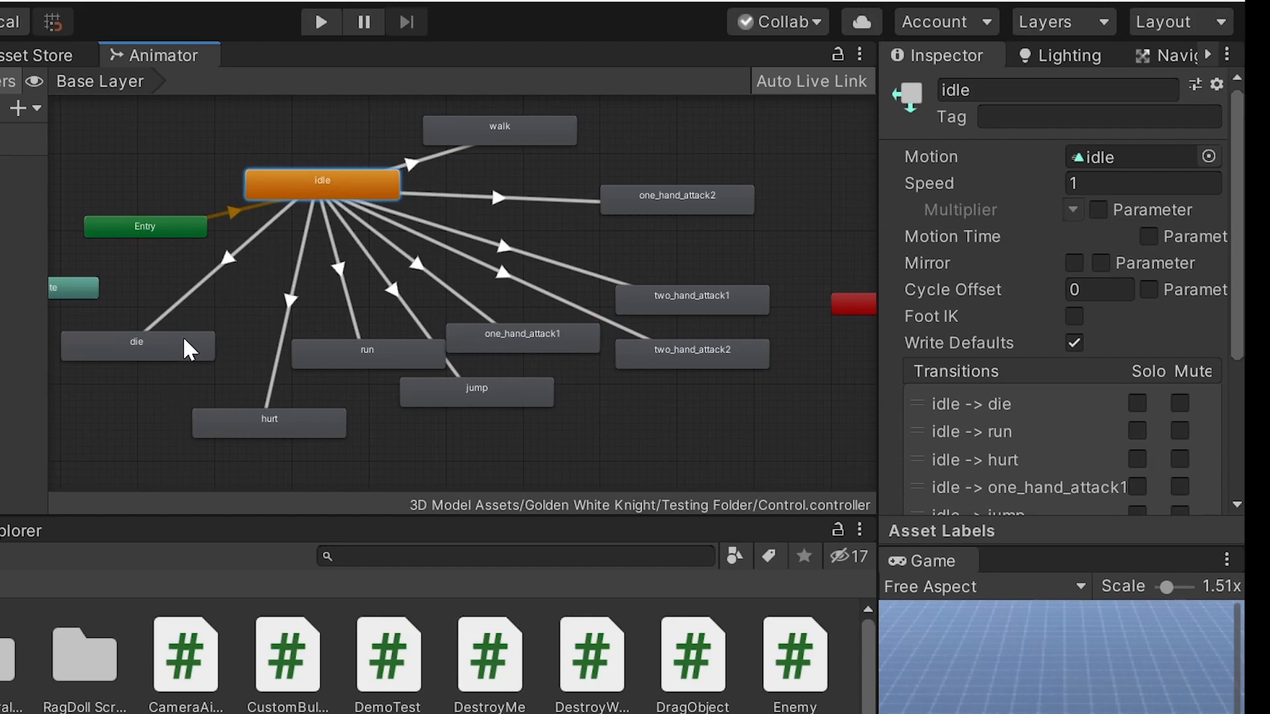
Step: Create return transitions from die and hurt to idle
left_click(171, 348)
right_click(171, 347)
left_click(222, 362)
left_click(298, 193)
right_click(294, 429)
left_click(295, 429)
left_click(341, 182)
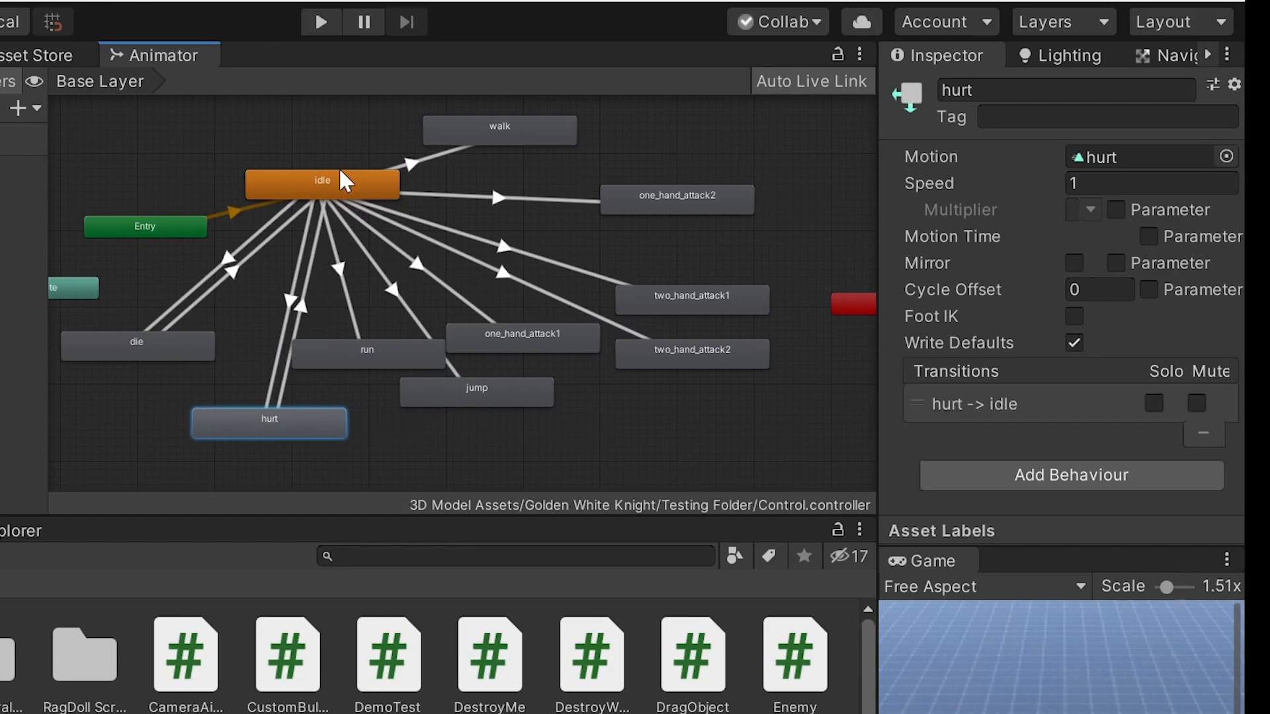
Step: Create return transitions from run and jump to idle
right_click(367, 360)
left_click(411, 379)
left_click(340, 182)
right_click(462, 387)
left_click(530, 407)
left_click(341, 182)
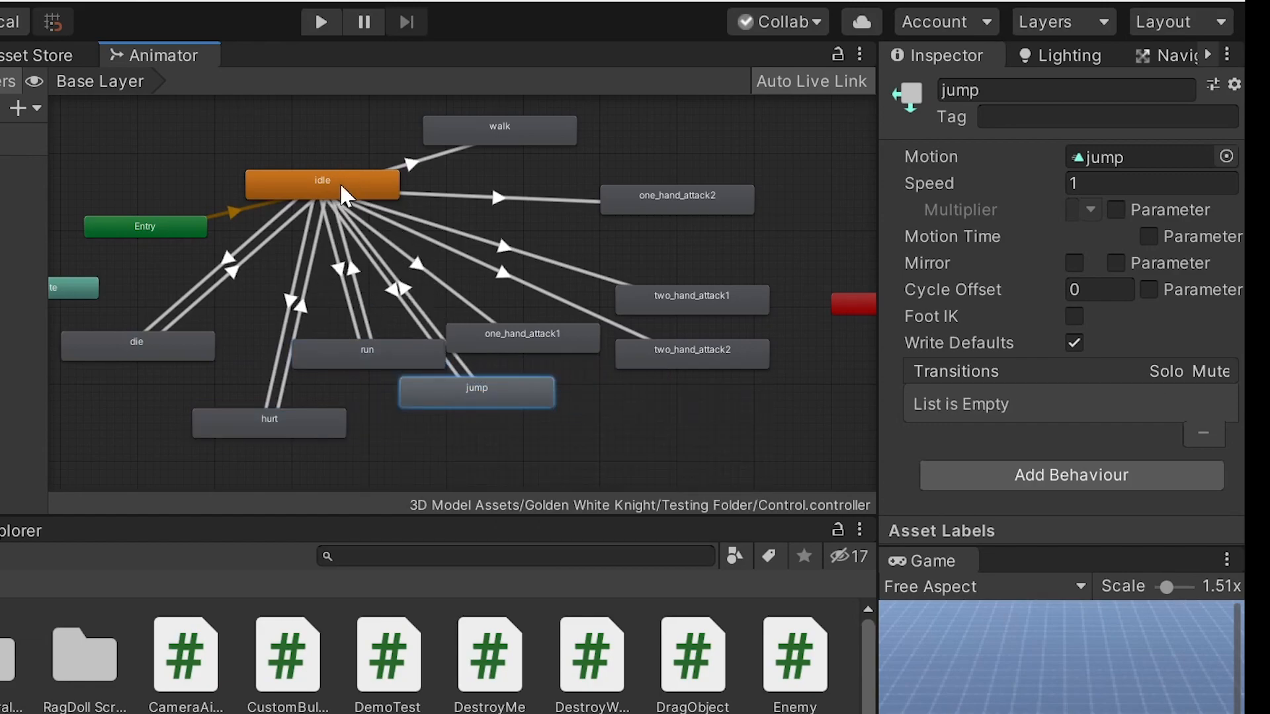
Step: Create return transitions from one_hand_attack1 and two_hand_attack2 to idle
right_click(518, 335)
left_click(556, 350)
left_click(341, 182)
right_click(702, 362)
left_click(705, 370)
left_click(371, 189)
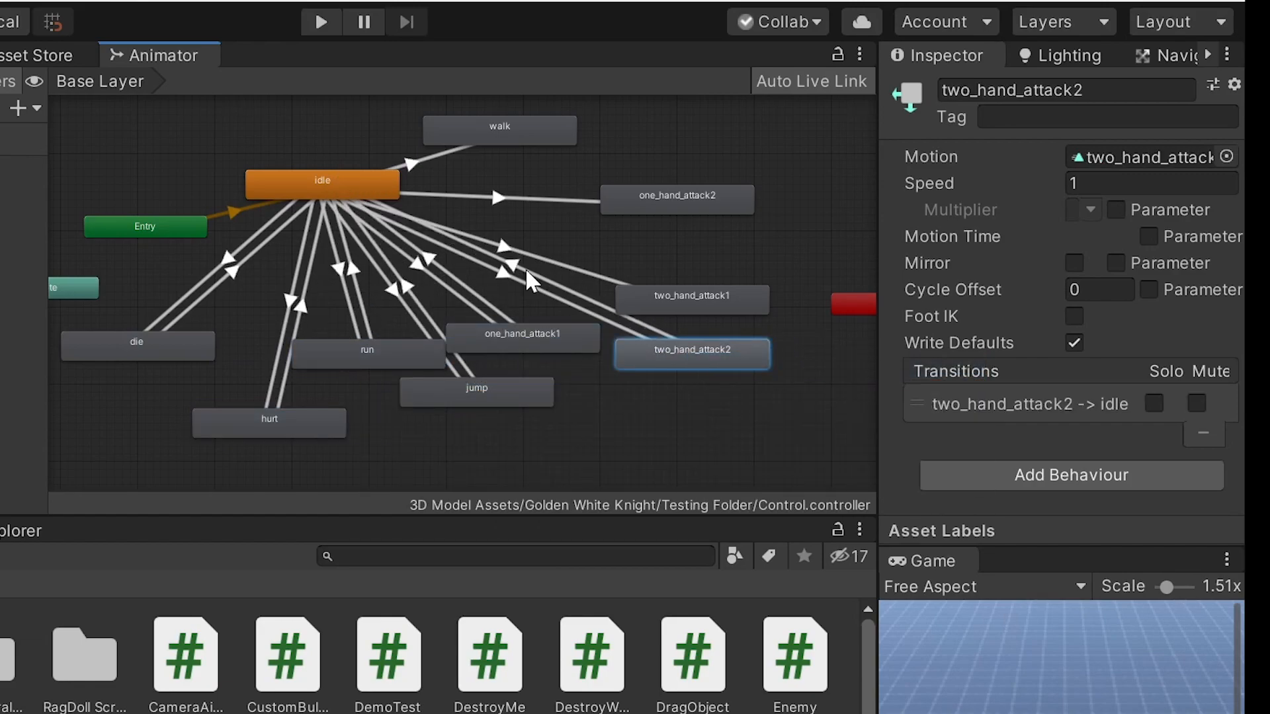
Step: Create return transitions from two_hand_attack1, one_hand_attack2 and walk to idle
right_click(671, 305)
left_click(682, 319)
left_click(311, 181)
right_click(691, 199)
left_click(714, 211)
left_click(357, 188)
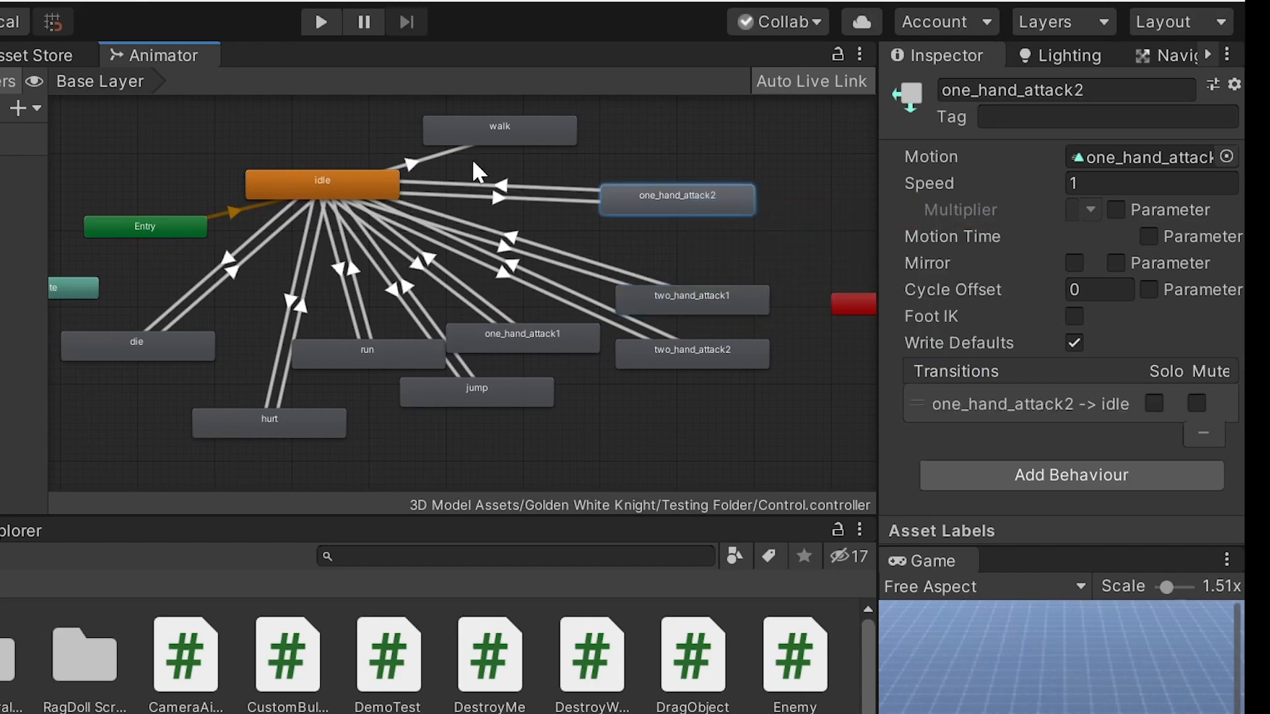
right_click(492, 134)
left_click(523, 150)
left_click(347, 194)
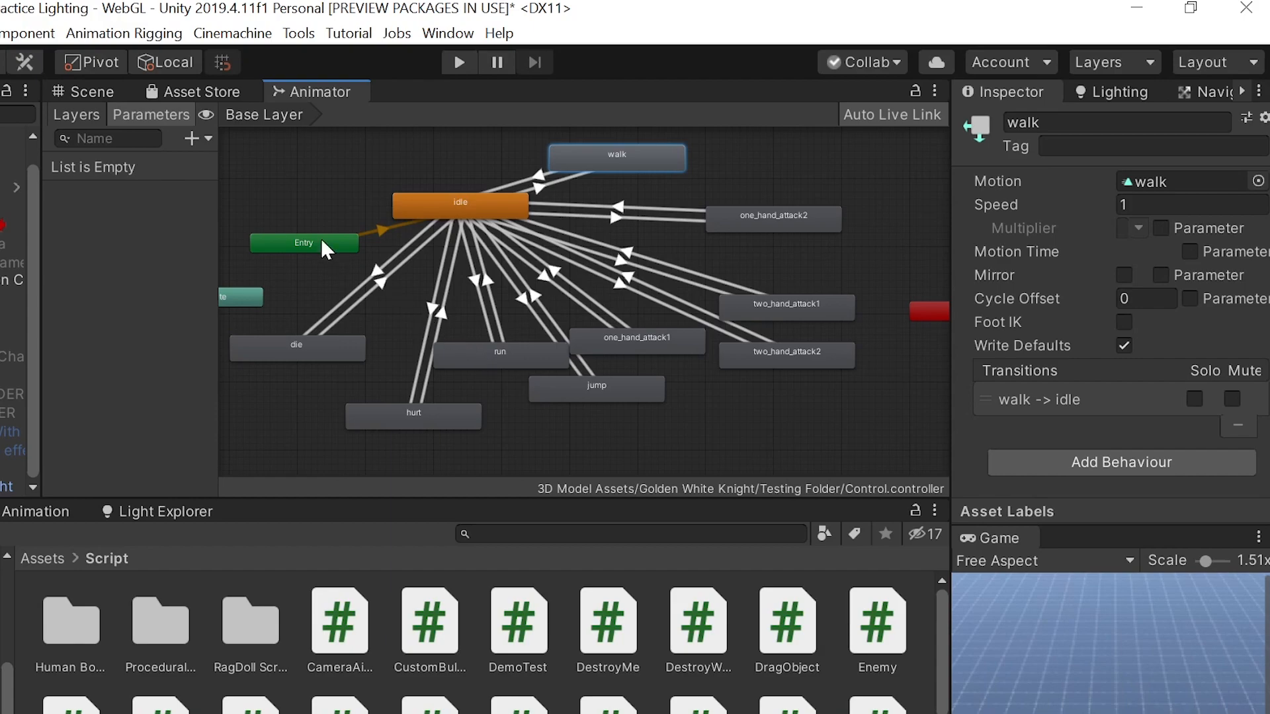
Step: Add two trigger parameters named die and hurt to the animator controller
left_click(196, 138)
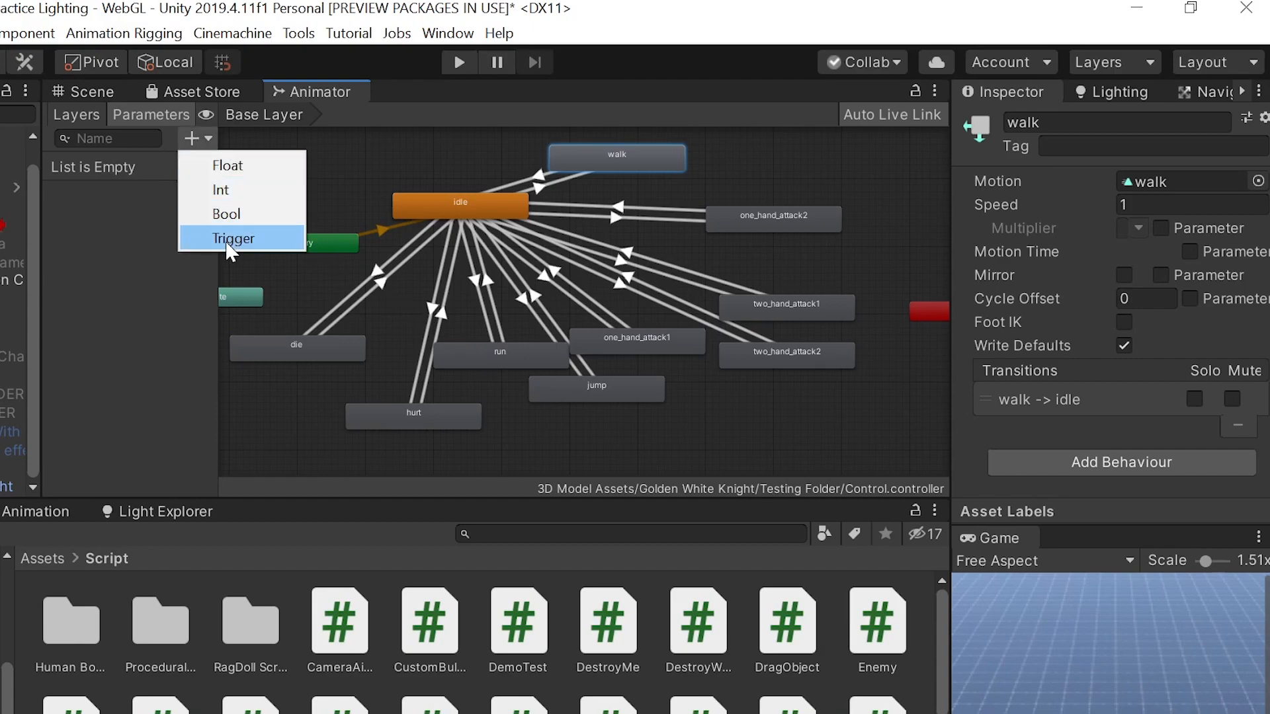
left_click(218, 237)
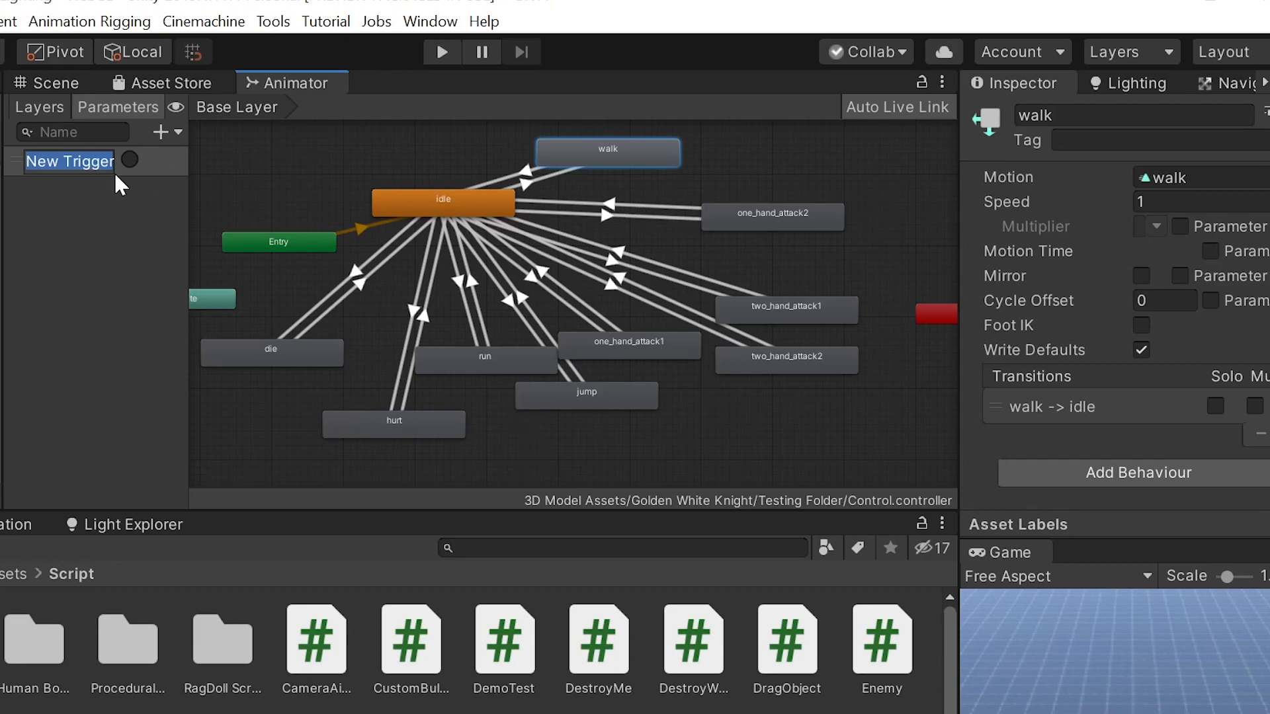
type("die")
key("Return")
left_click(161, 132)
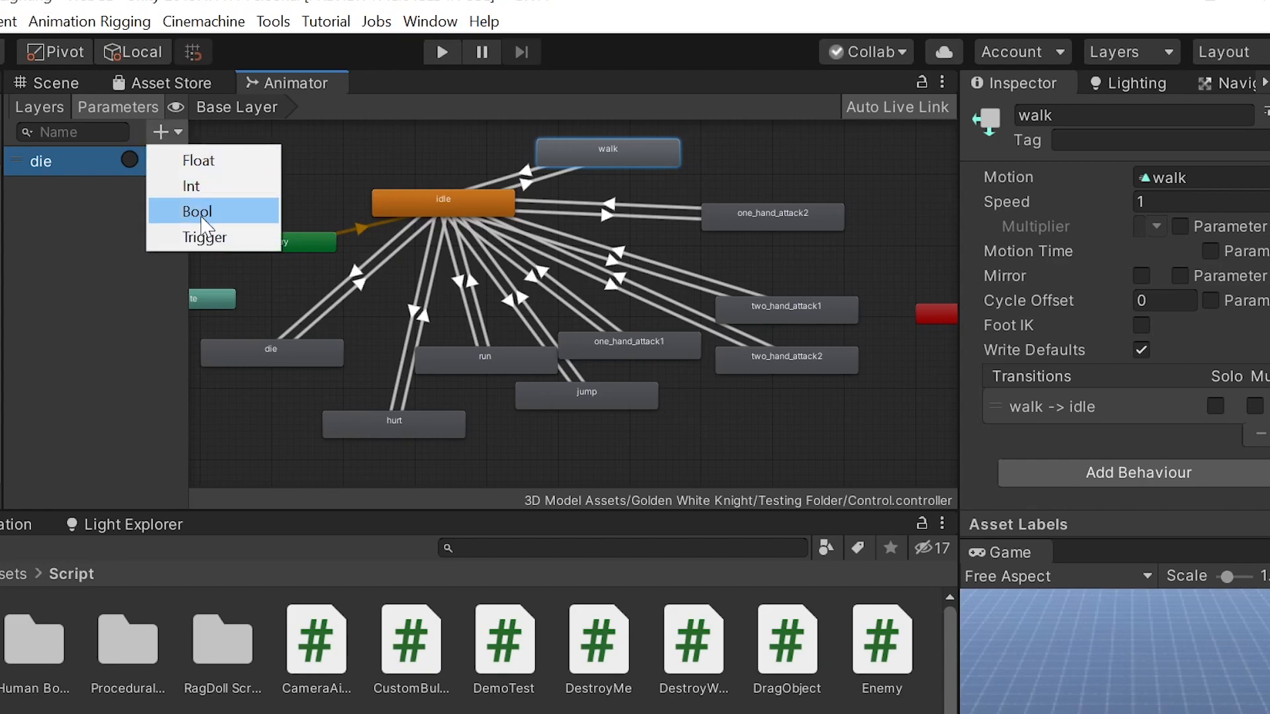
left_click(198, 237)
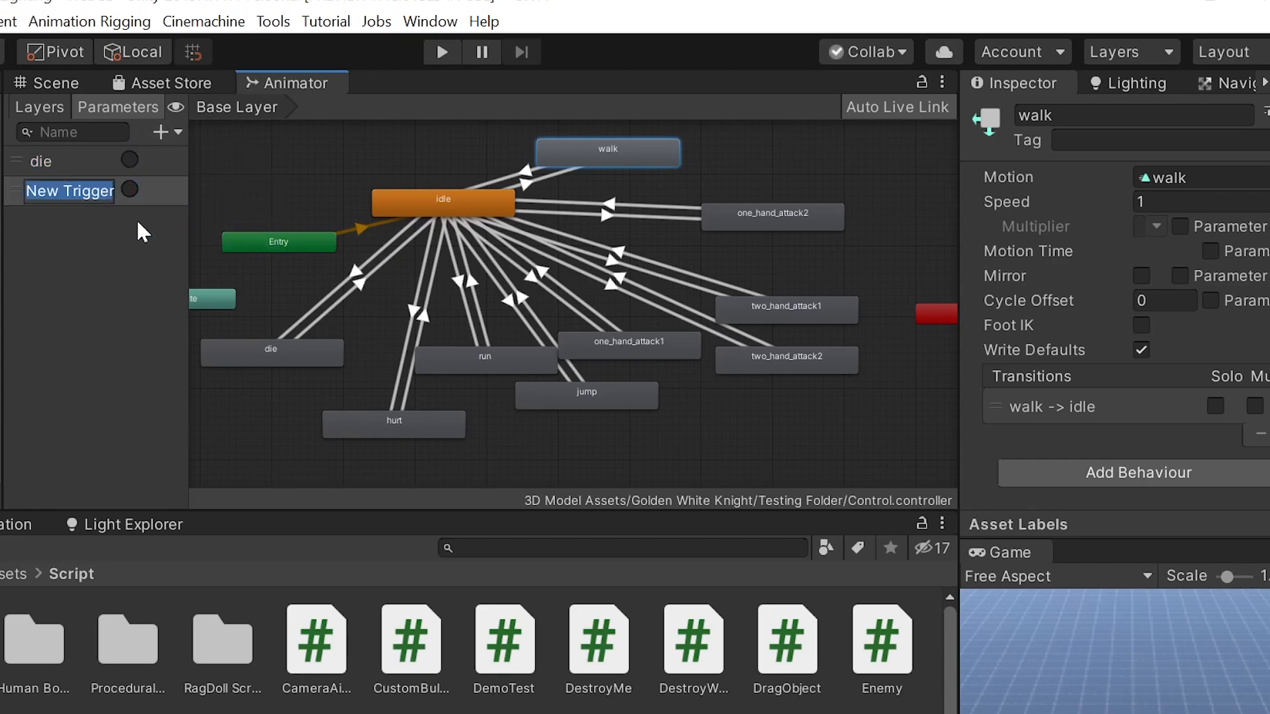
type("hurt")
key("Return")
Step: Add two trigger parameters named walk and run
left_click(161, 133)
left_click(199, 237)
type("walk")
key("Return")
left_click(161, 132)
left_click(198, 237)
type("run")
key("Return")
Step: Add two trigger parameters named jump and onehandattack1
left_click(161, 133)
left_click(198, 237)
type("jump")
key("Return")
left_click(161, 132)
left_click(199, 237)
type("onehandattack1")
key("Return")
Step: Add two trigger parameters named twohandattack1 and onehandattack2
left_click(161, 133)
left_click(221, 238)
type("twohandattack1")
key("Return")
left_click(161, 133)
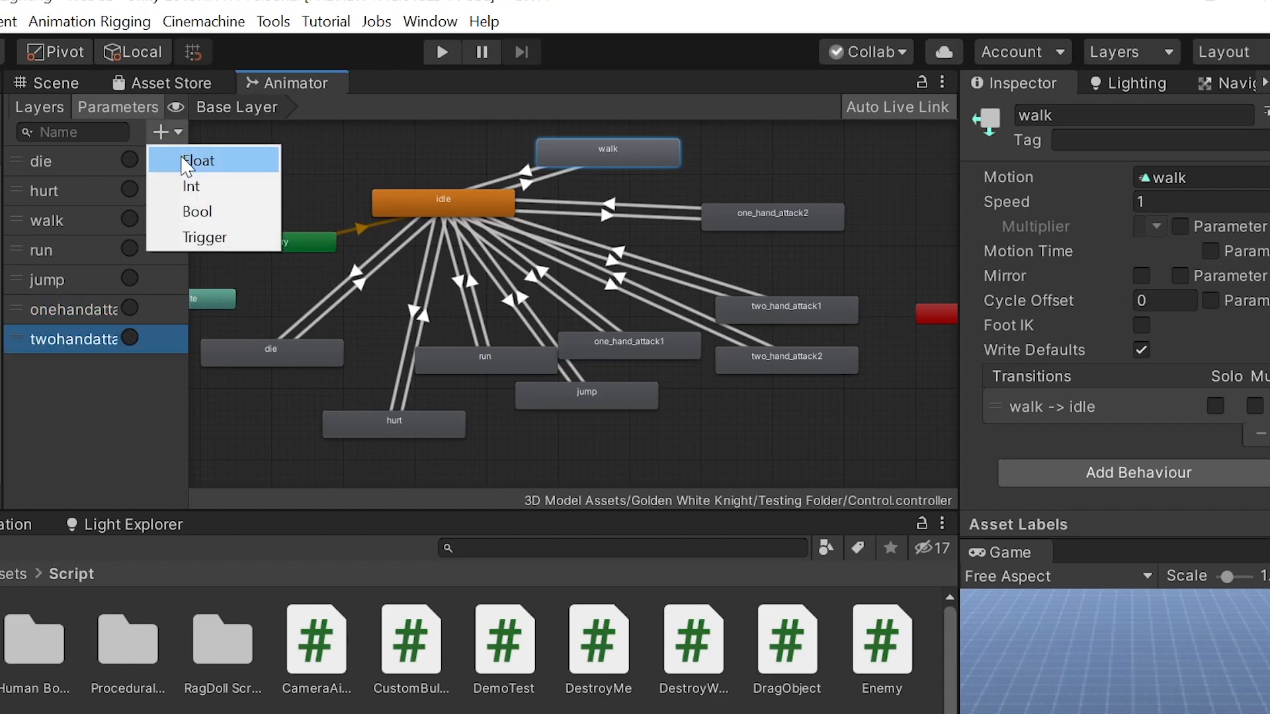
left_click(199, 237)
type("onehandattack2")
key("Return")
Step: Add two trigger parameters named twohandattack2 and idle
left_click(161, 132)
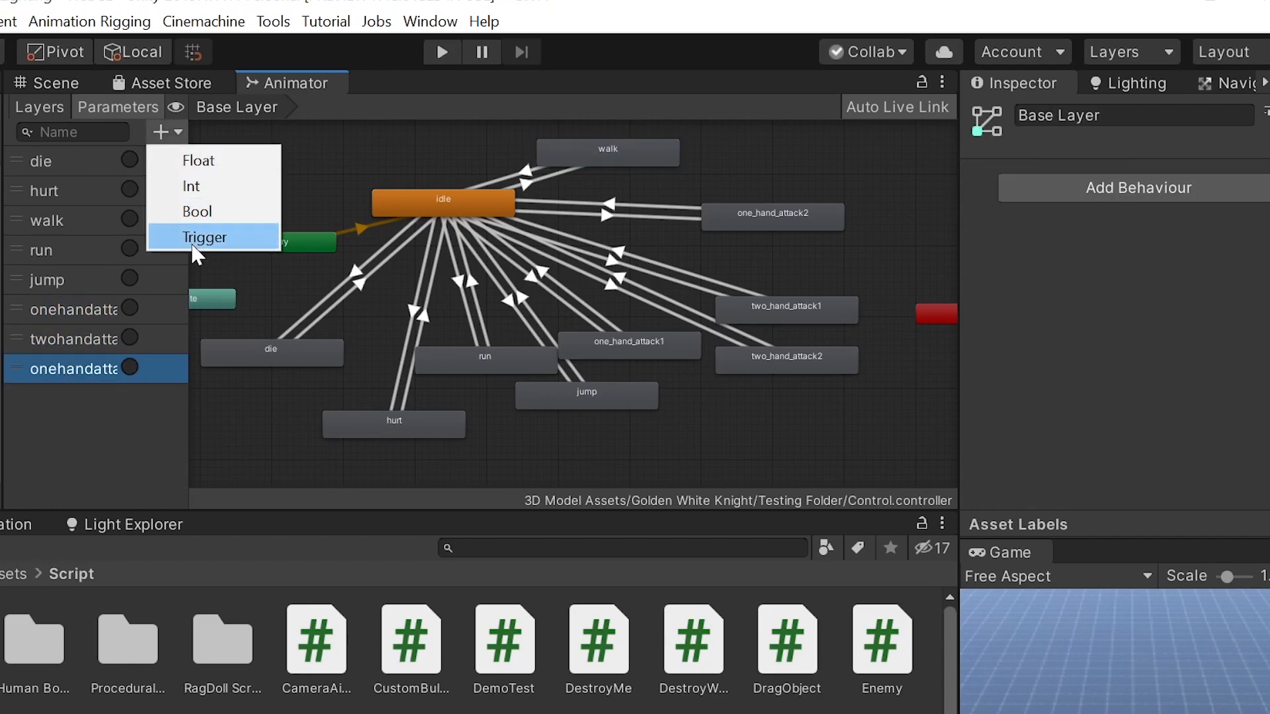
left_click(195, 239)
type("twohandattack2")
key("Return")
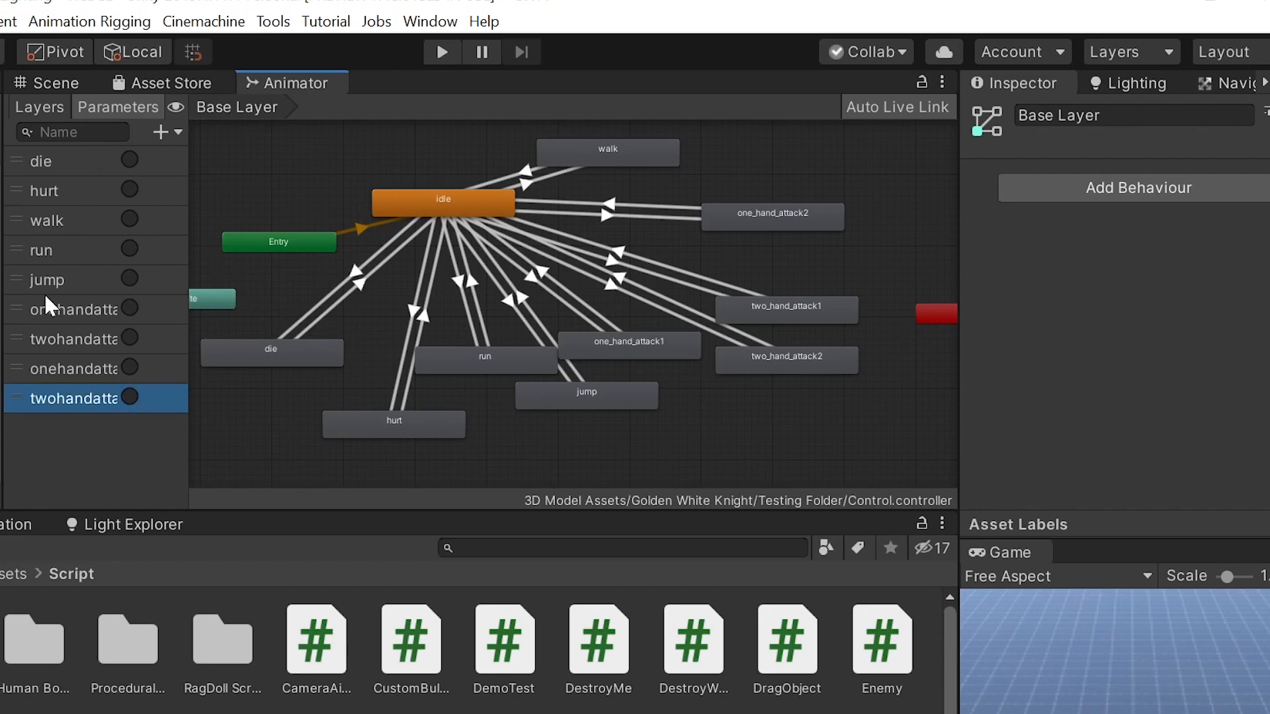
left_click(160, 132)
left_click(193, 239)
type("idle")
key("Return")
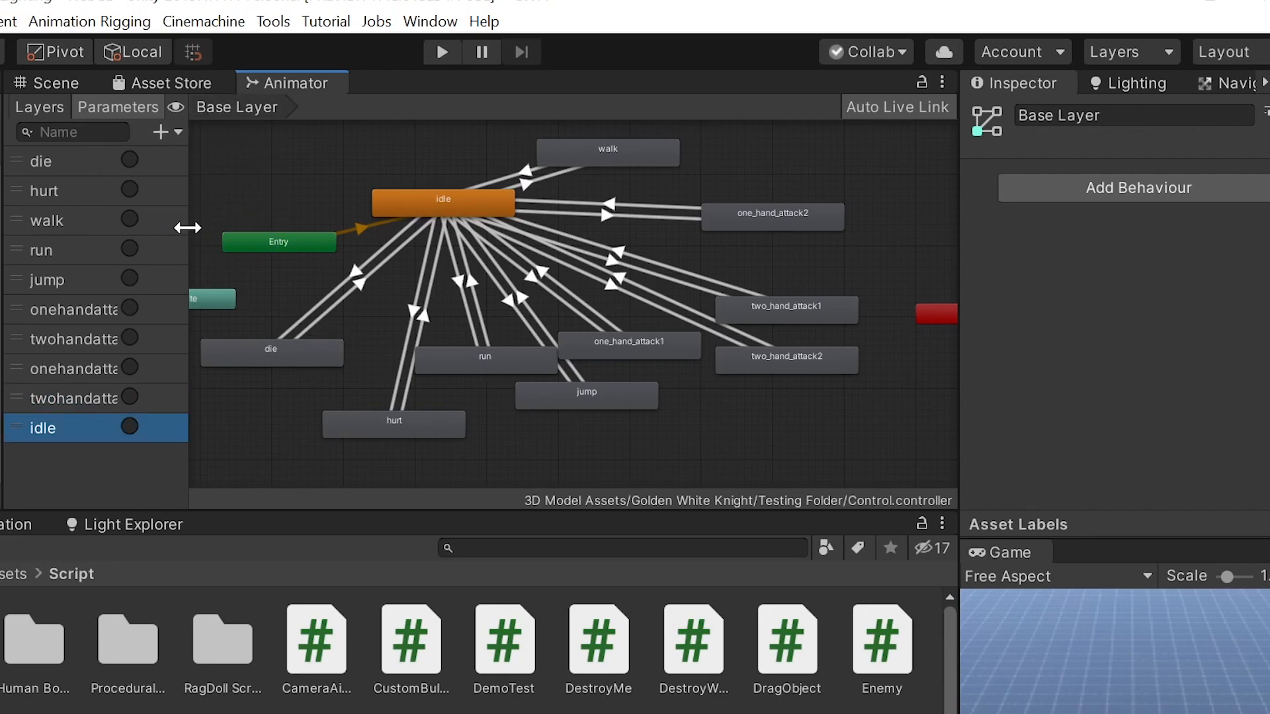
left_click(369, 379)
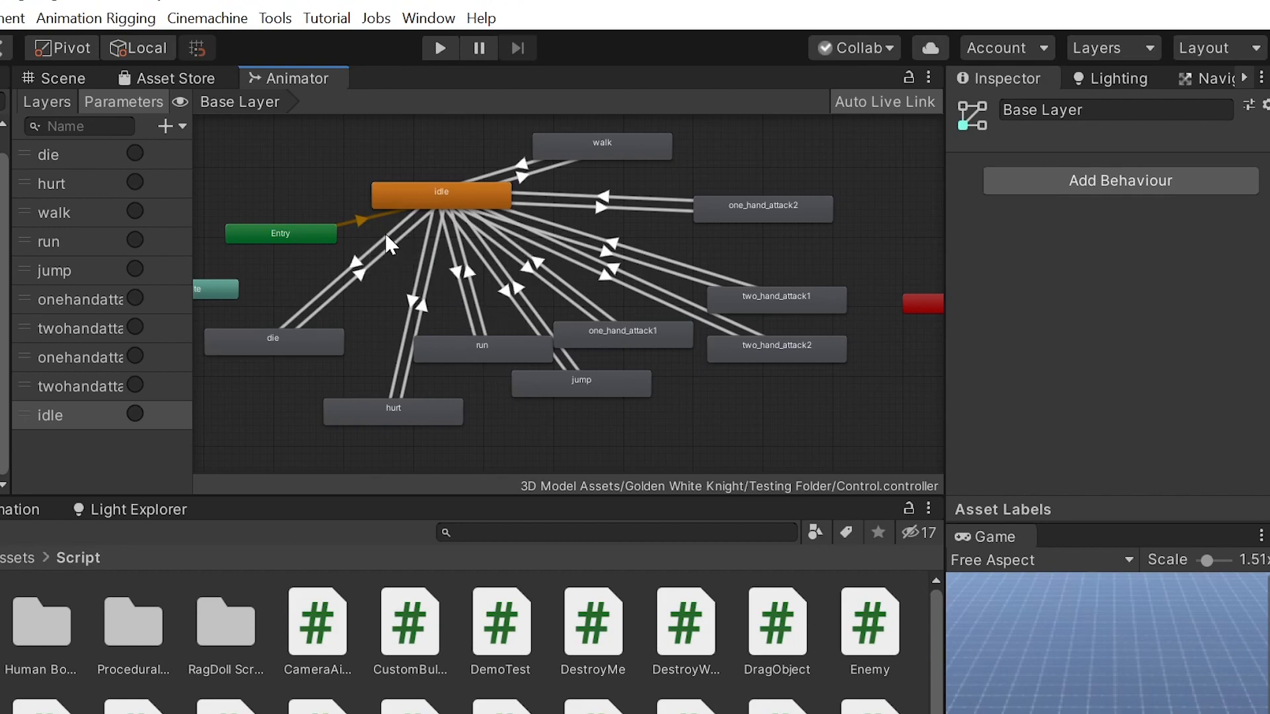
Step: Turn off Has Exit Time and Fixed Duration on the idle to die transition and add the die trigger as its condition
left_click(372, 269)
left_click(1107, 267)
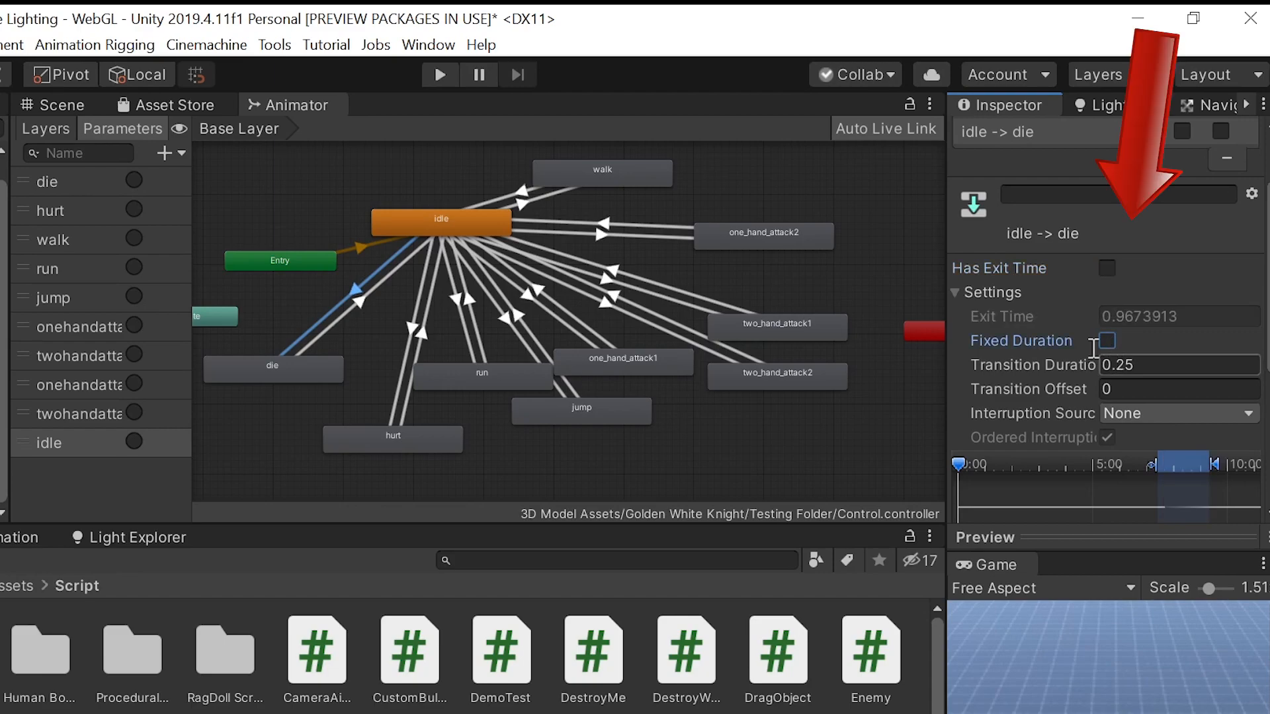
scroll(1080, 416, "down", 5)
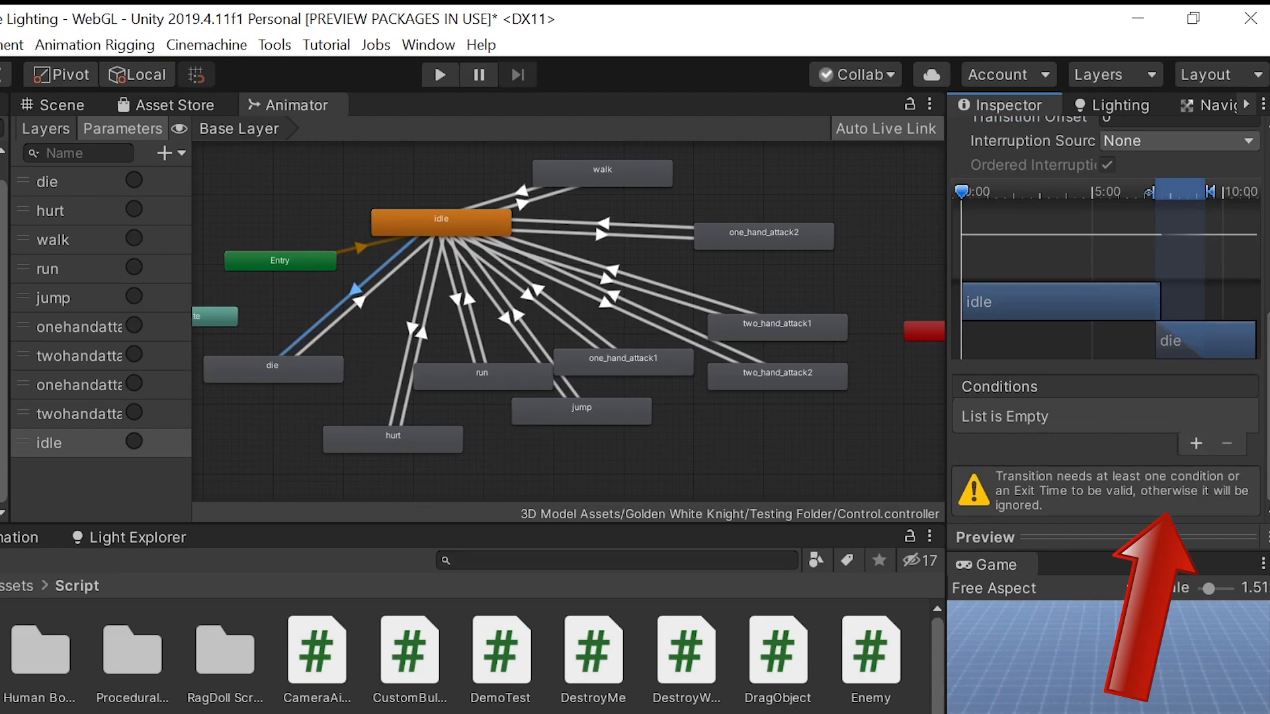
left_click(1196, 443)
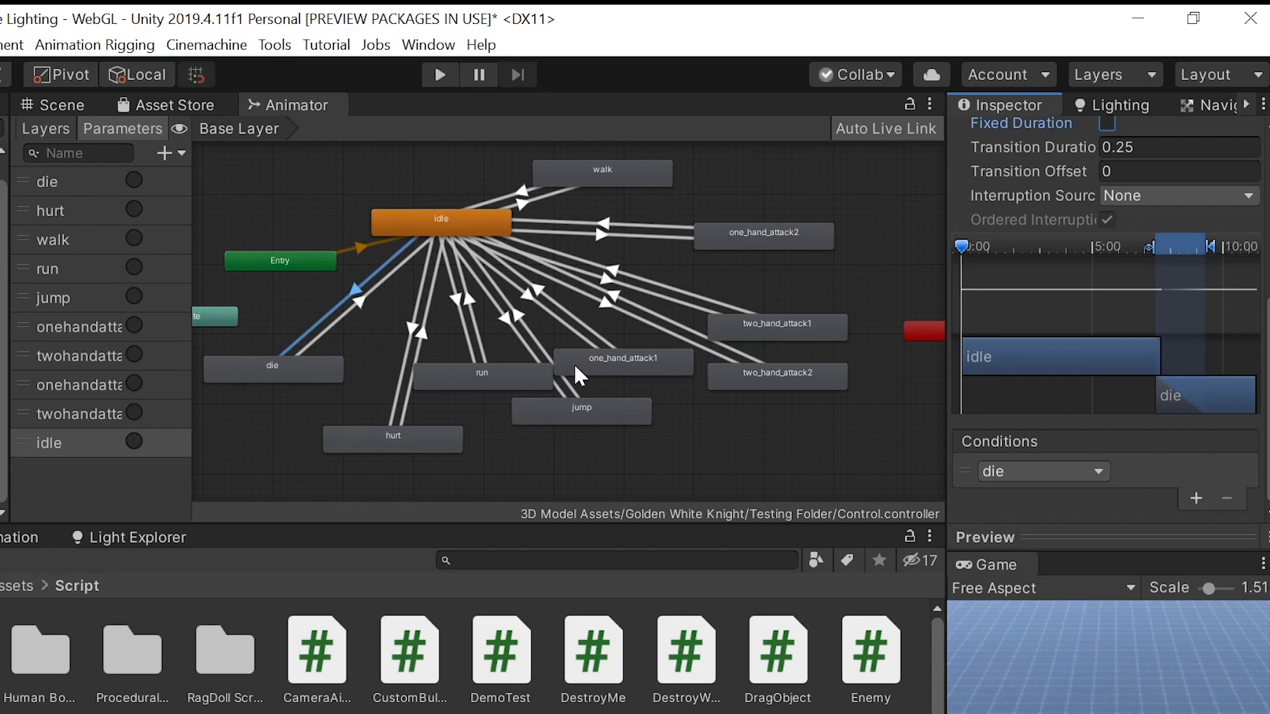
Step: Add a condition to the idle to hurt transition and set it to the hurt trigger
left_click(416, 328)
scroll(416, 328, "up", 1)
scroll(1108, 265, "down", 5)
left_click(1196, 447)
left_click(1099, 469)
left_click(1053, 517)
Step: Turn off Has Exit Time and Fixed Duration on the idle to run transition and add the run trigger as its condition
left_click(476, 332)
scroll(1103, 273, "up", 5)
left_click(1105, 268)
left_click(1106, 340)
scroll(1112, 371, "down", 5)
left_click(1196, 498)
left_click(992, 471)
left_click(1018, 609)
Step: Turn off Has Exit Time and Fixed Duration on the idle to jump transition and add the jump trigger as its condition
left_click(523, 324)
scroll(1103, 360, "up", 5)
left_click(1107, 362)
left_click(1107, 434)
scroll(1103, 397, "down", 5)
left_click(1198, 445)
left_click(1032, 471)
left_click(1032, 629)
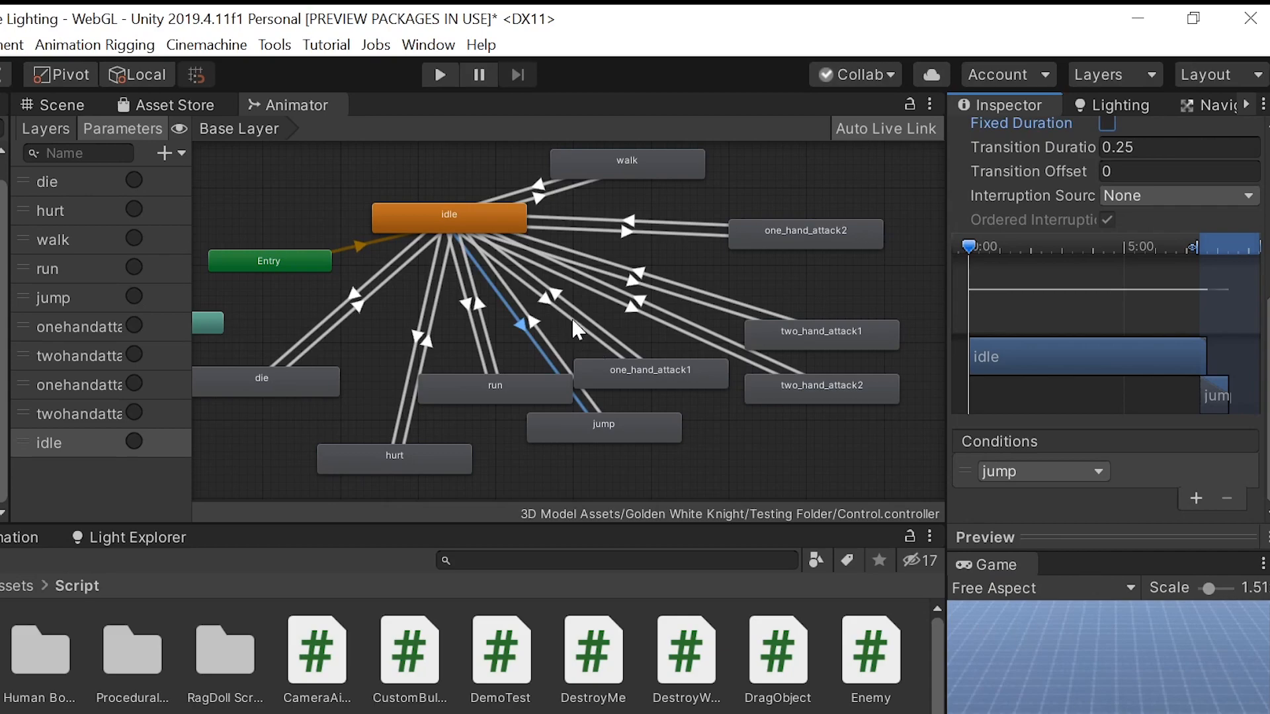
Step: Turn off Has Exit Time and Fixed Duration on the idle to one_hand_attack1 transition and make onehandattack1 its condition
left_click(575, 329)
left_click(1106, 363)
left_click(1106, 433)
scroll(1111, 397, "down", 5)
left_click(1196, 444)
left_click(1049, 470)
left_click(1032, 648)
Step: Turn off Has Exit Time and Fixed Duration on the idle to two_hand_attack2 transition and make twohandattack2 its condition
left_click(644, 318)
scroll(1111, 397, "up", 5)
left_click(1106, 363)
left_click(1106, 435)
scroll(969, 344, "down", 5)
left_click(1196, 444)
left_click(1032, 471)
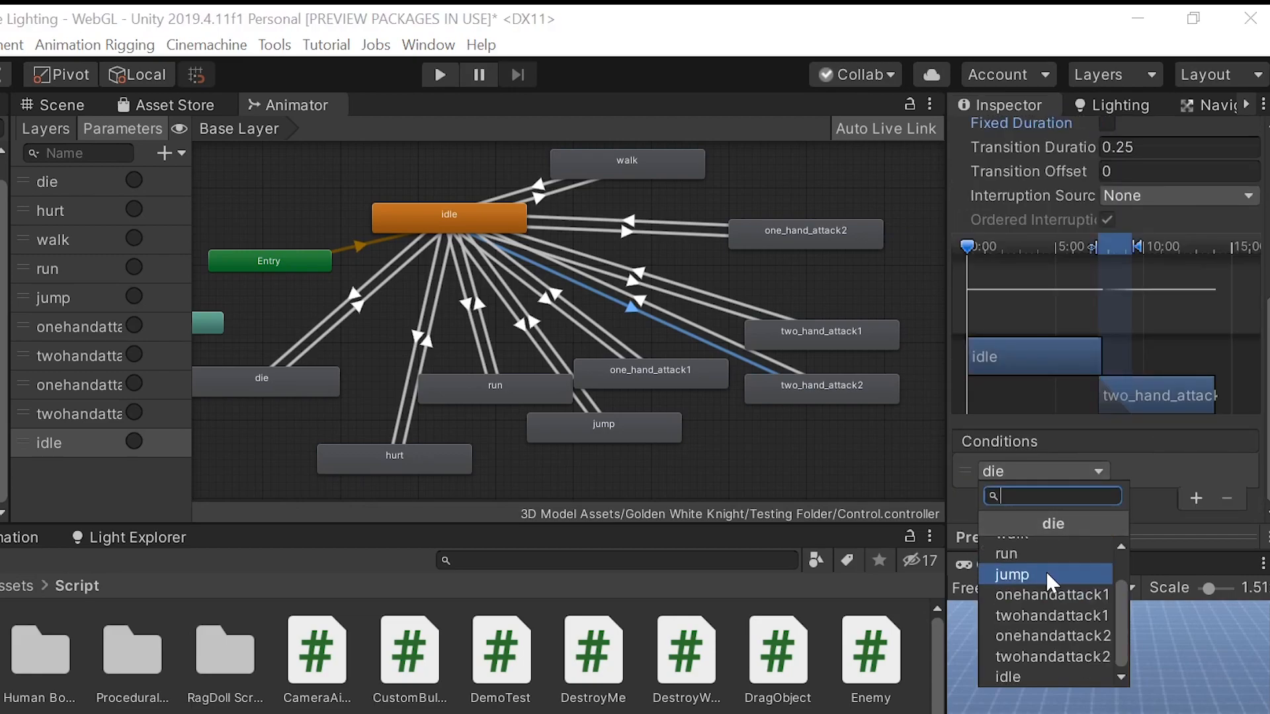
left_click(1054, 657)
Step: Turn off Has Exit Time and Fixed Duration on the idle to two_hand_attack1 transition and make twohandattack1 its condition
left_click(705, 308)
left_click(1107, 269)
left_click(1107, 336)
scroll(1133, 468, "down", 5)
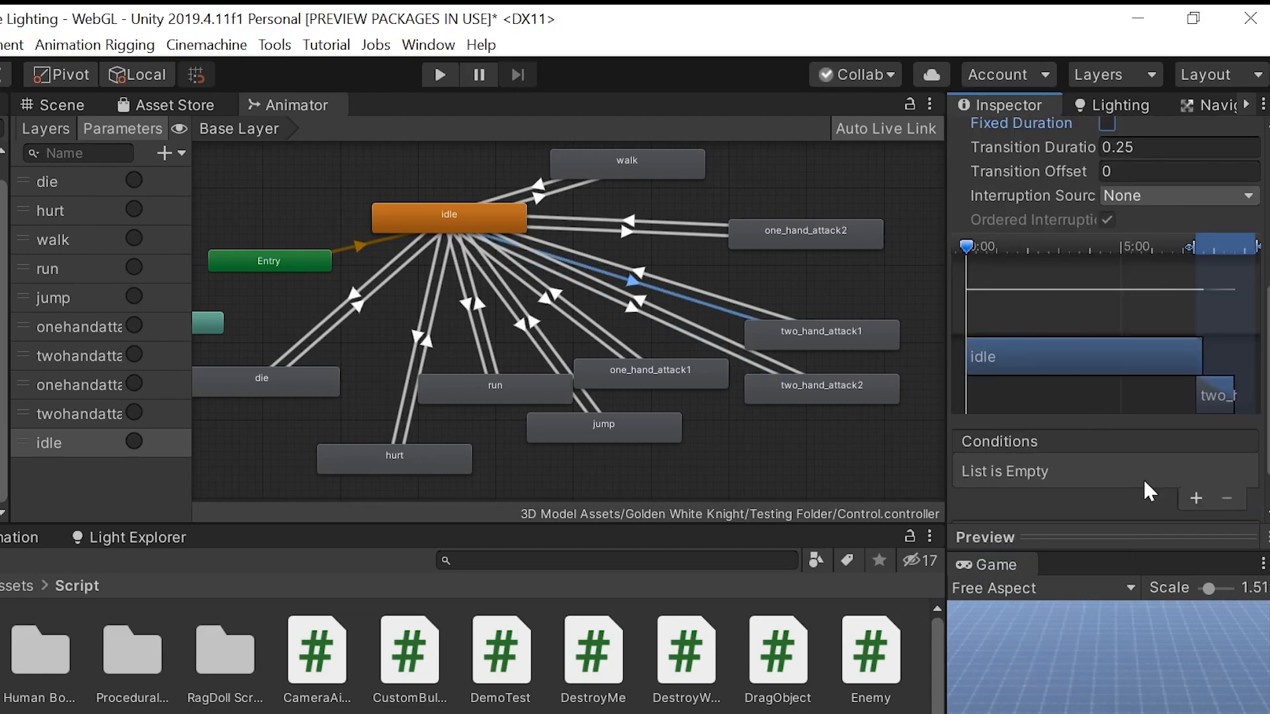
left_click(1196, 497)
left_click(1032, 473)
scroll(1058, 596, "down", 3)
left_click(1050, 609)
Step: Turn off Has Exit Time and Fixed Duration on the idle to one_hand_attack2 transition and make onehandattack2 its condition
left_click(701, 233)
left_click(1106, 268)
left_click(1106, 340)
scroll(1043, 315, "down", 5)
left_click(1196, 498)
left_click(1054, 472)
scroll(1063, 595, "down", 2)
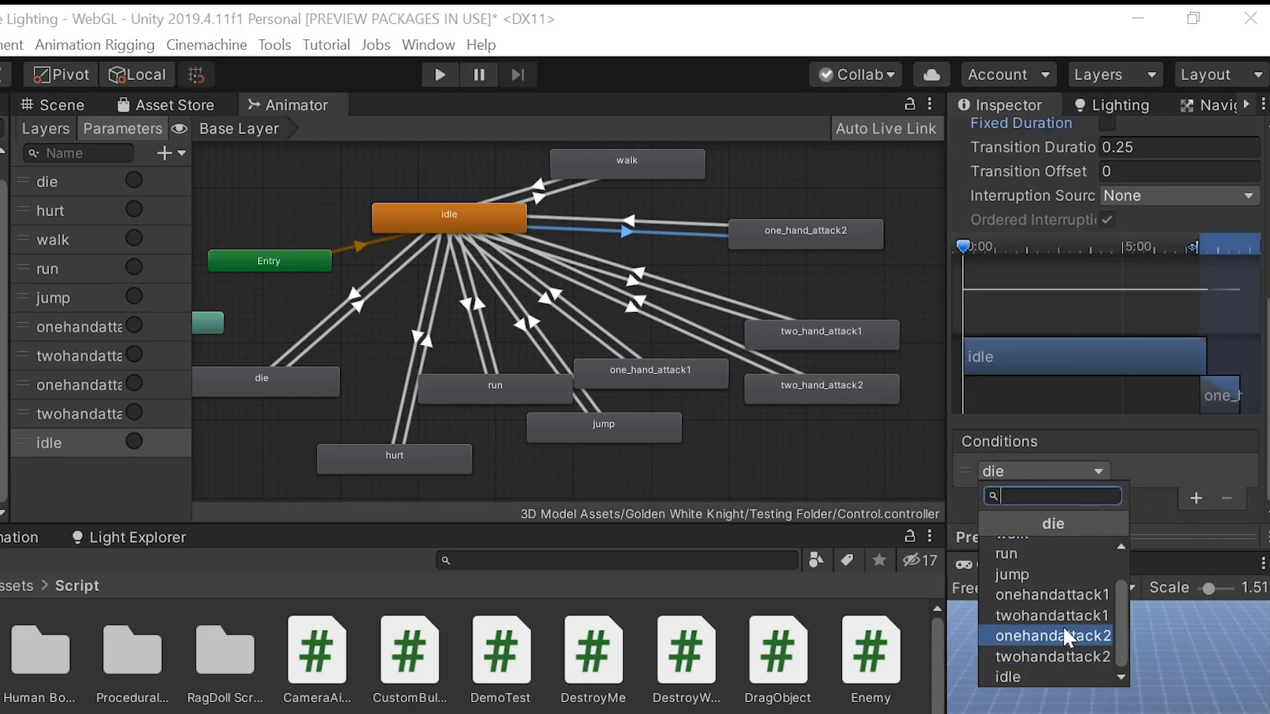
left_click(1063, 631)
Step: Turn off Has Exit Time and Fixed Duration on the idle to walk transition and add the walk trigger as its condition
left_click(579, 186)
scroll(1104, 282, "up", 5)
left_click(1107, 269)
left_click(1106, 340)
scroll(1151, 383, "down", 5)
left_click(1196, 498)
left_click(1045, 474)
left_click(1012, 589)
scroll(409, 367, "down", 3)
scroll(392, 317, "up", 2)
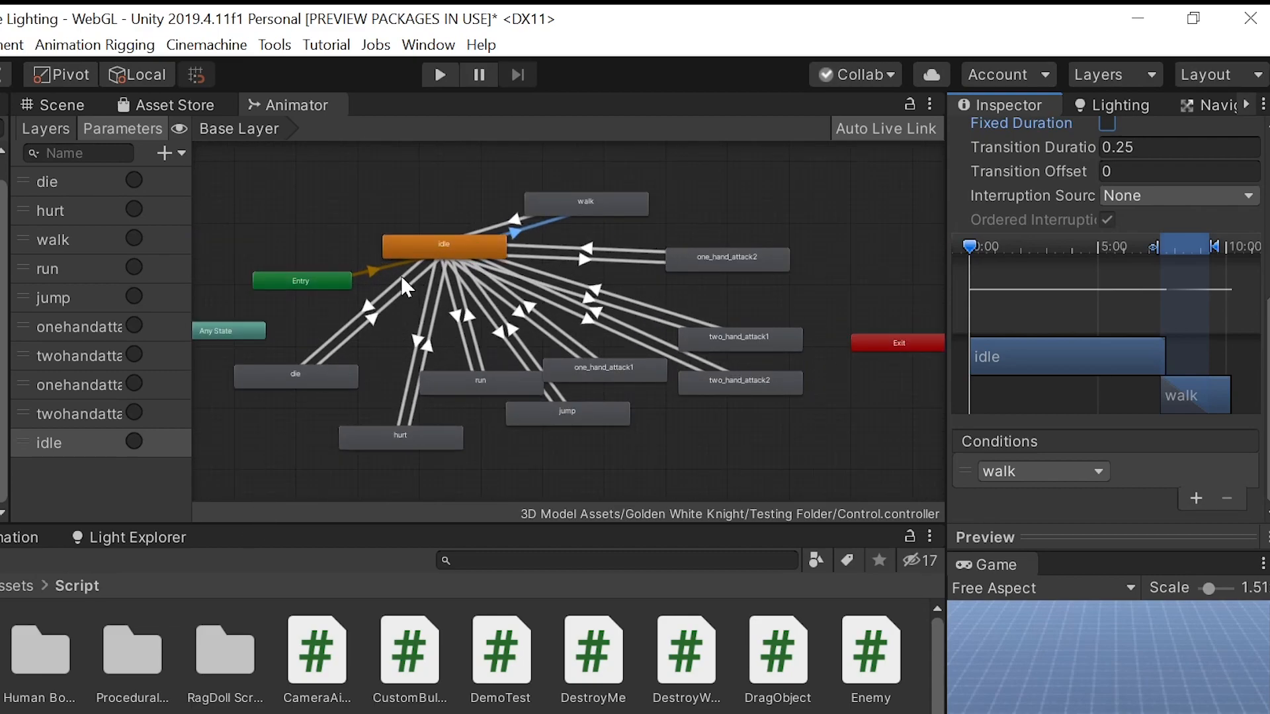
Step: Check the conditions set on the transitions from idle to die, hurt, run and jump
left_click(379, 296)
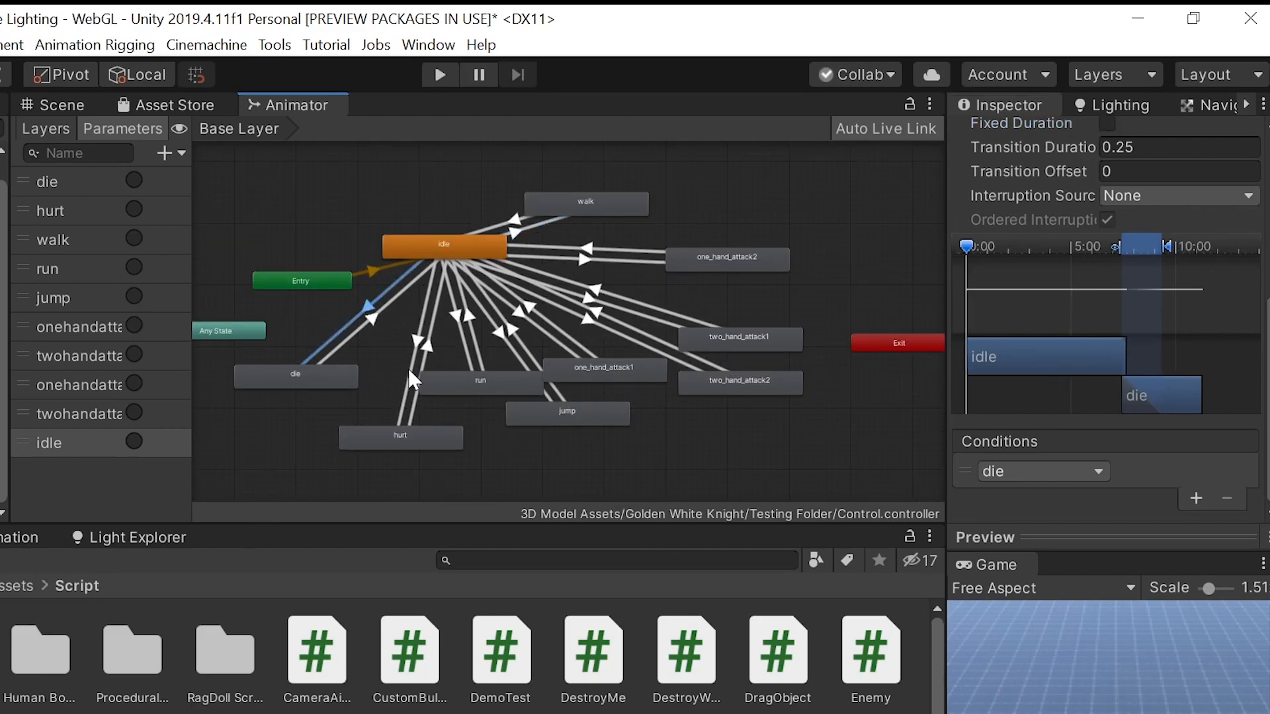
left_click(408, 368)
left_click(458, 328)
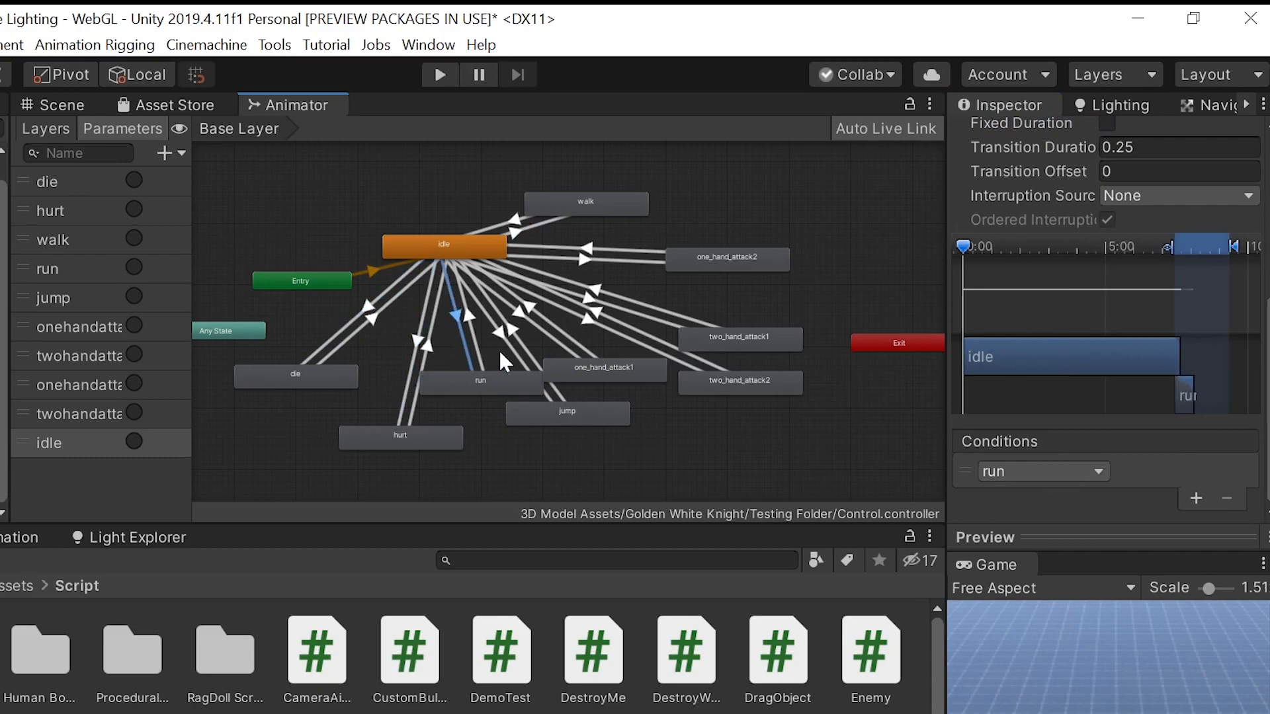
left_click(522, 354)
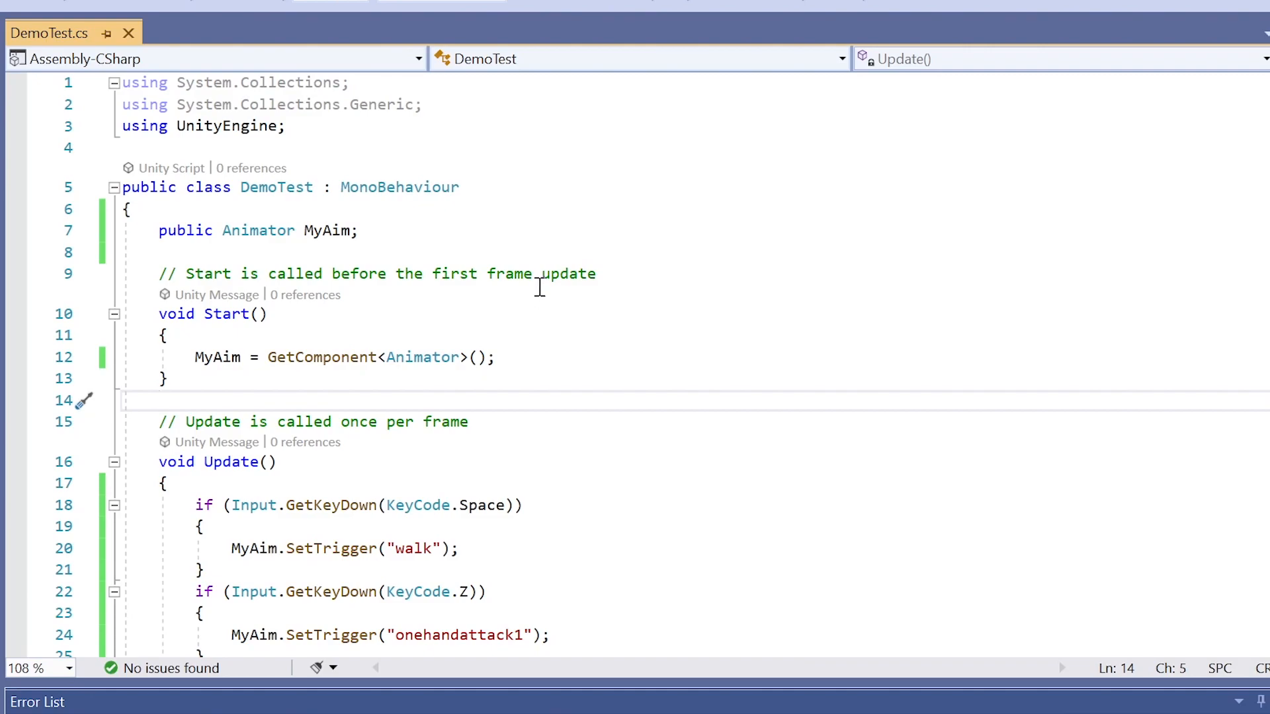
Step: Review DemoTest.cs in Visual Studio, examining the MyAim Animator declaration, its GetComponent assignment and the key checks that set the triggers
scroll(597, 300, "down", 8)
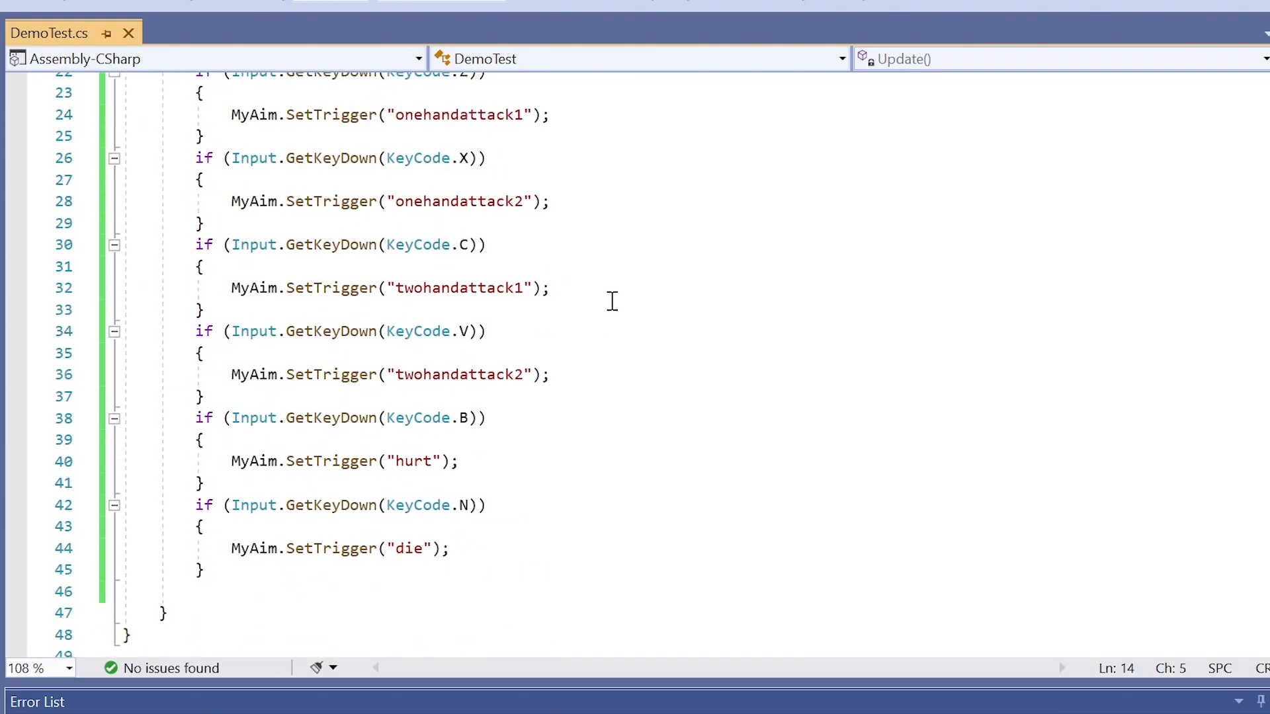
scroll(620, 320, "up", 8)
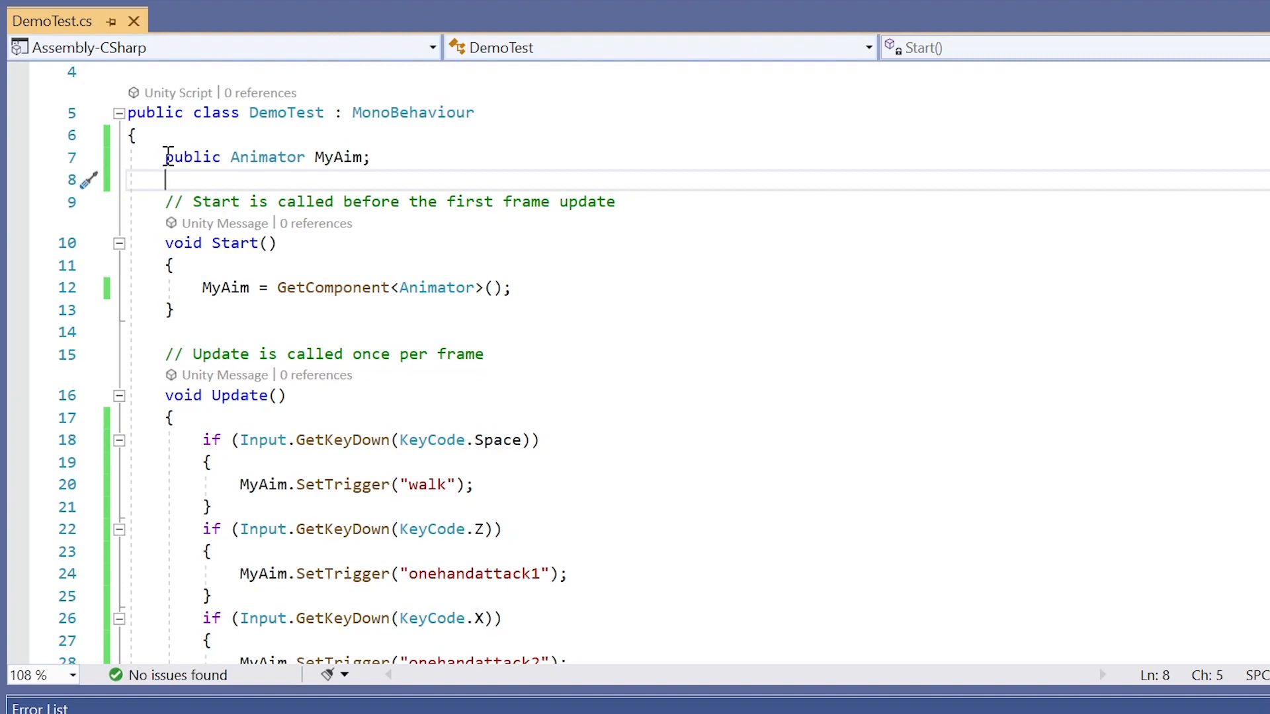
left_click_drag(166, 158, 383, 161)
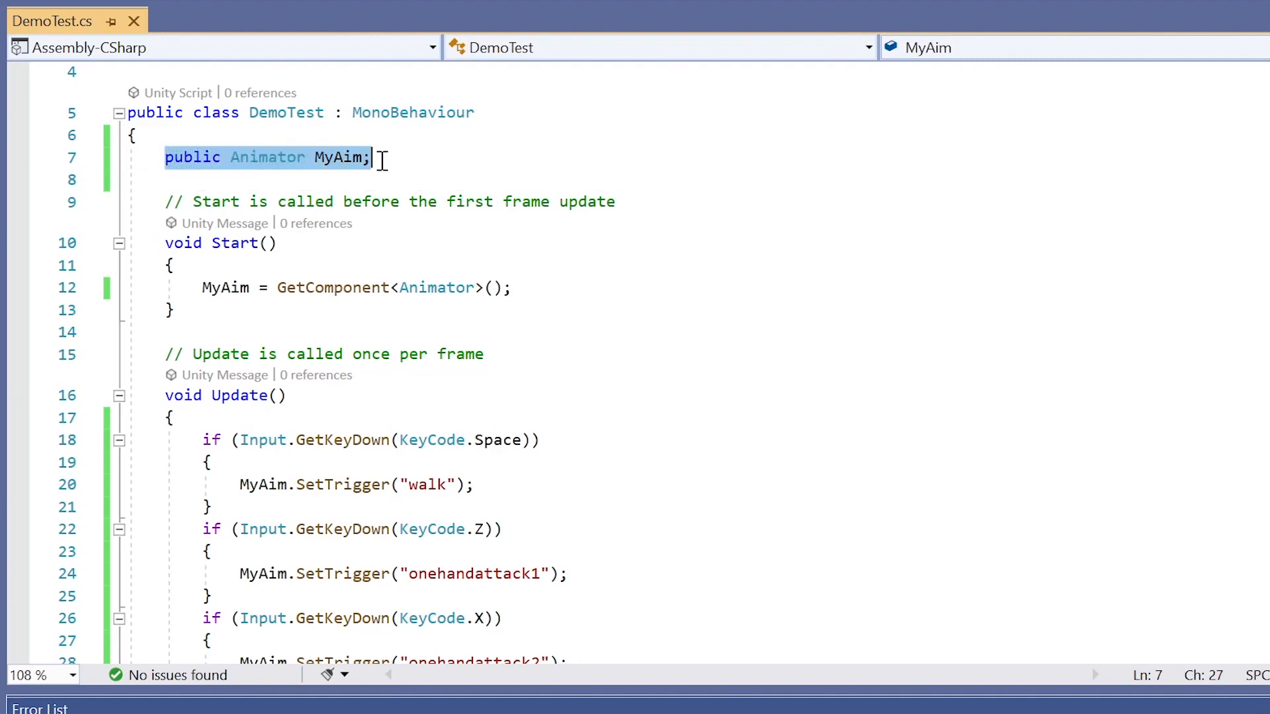
left_click(443, 172)
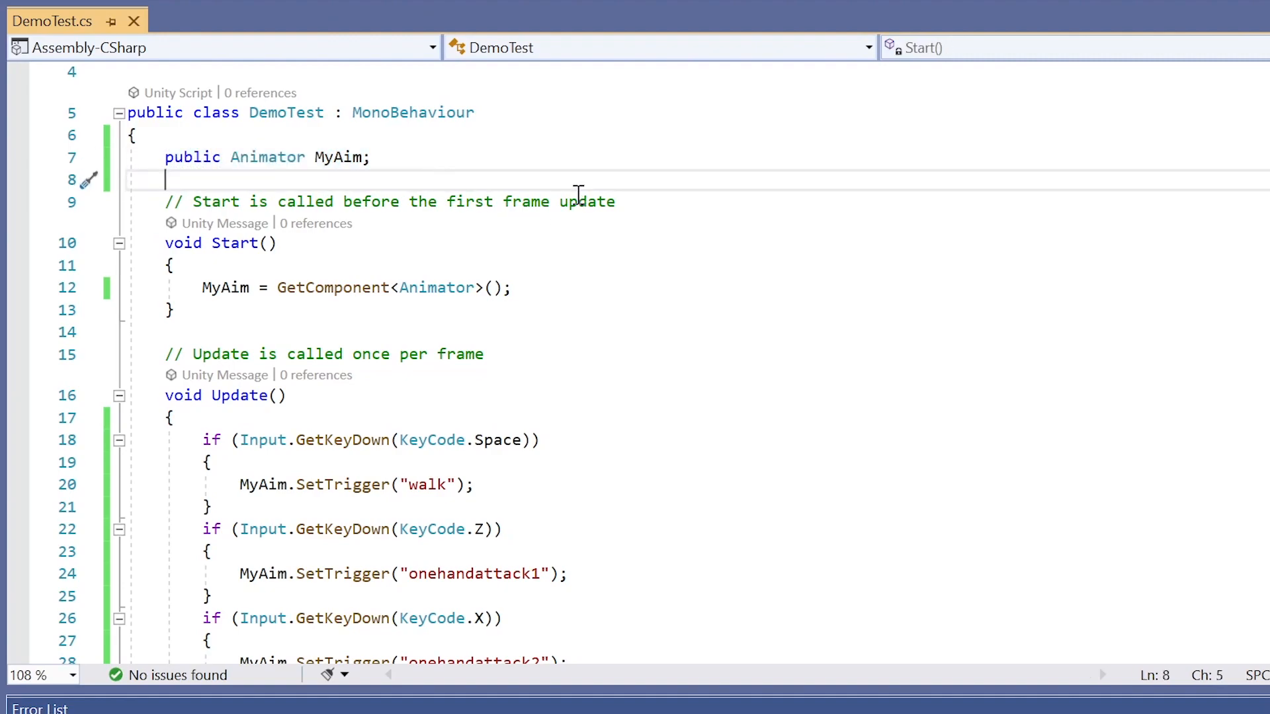
scroll(294, 223, "down", 2)
scroll(303, 184, "up", 1)
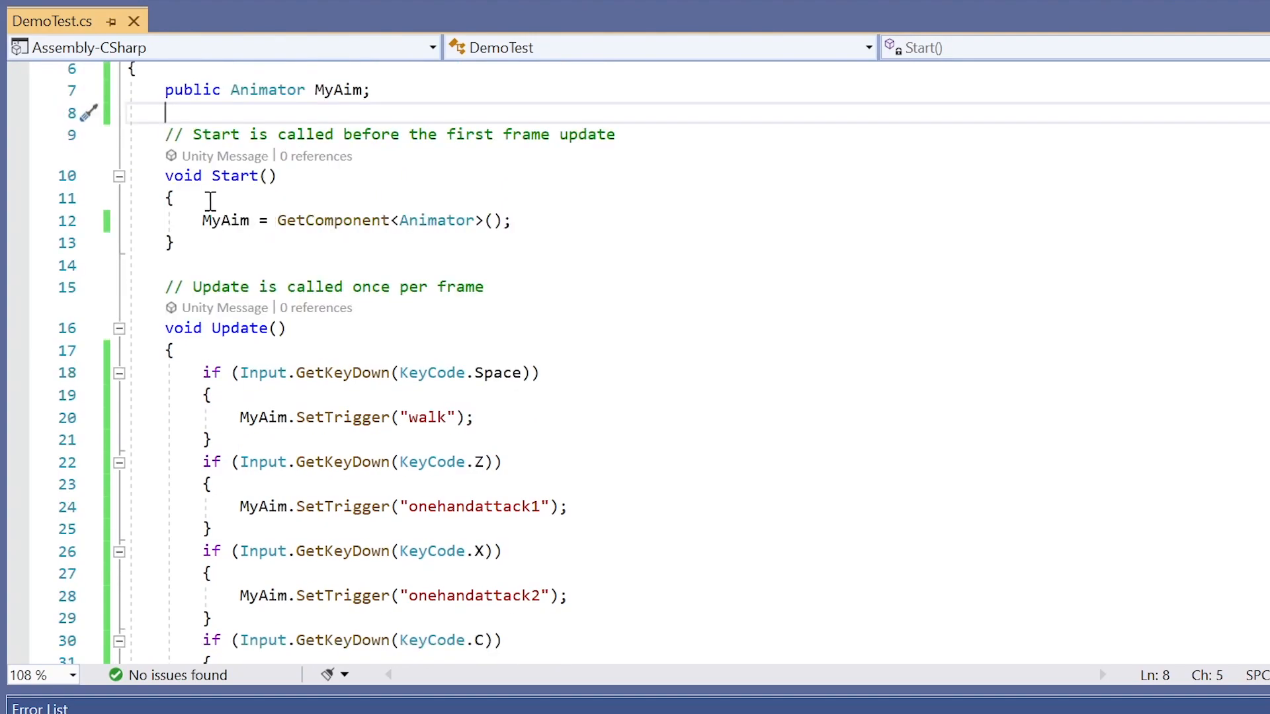
mouse_move(407, 221)
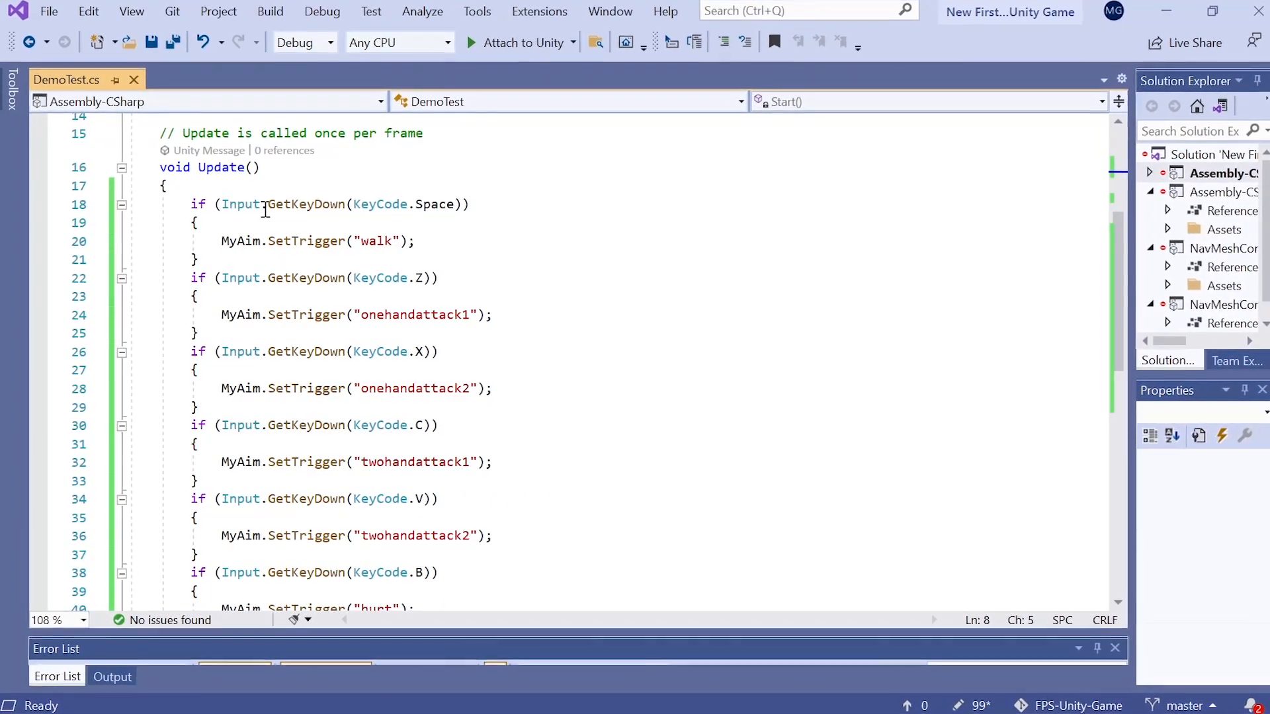
scroll(203, 206, "down", 1)
scroll(203, 206, "up", 1)
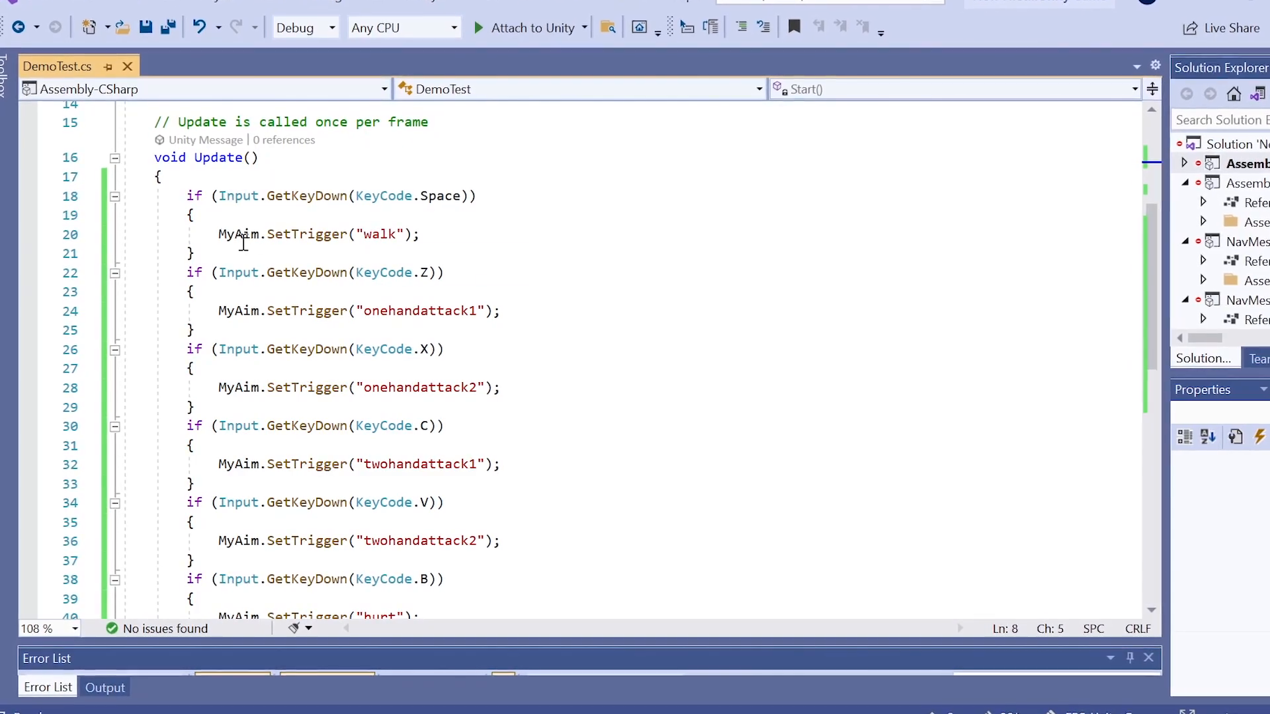
left_click(377, 234)
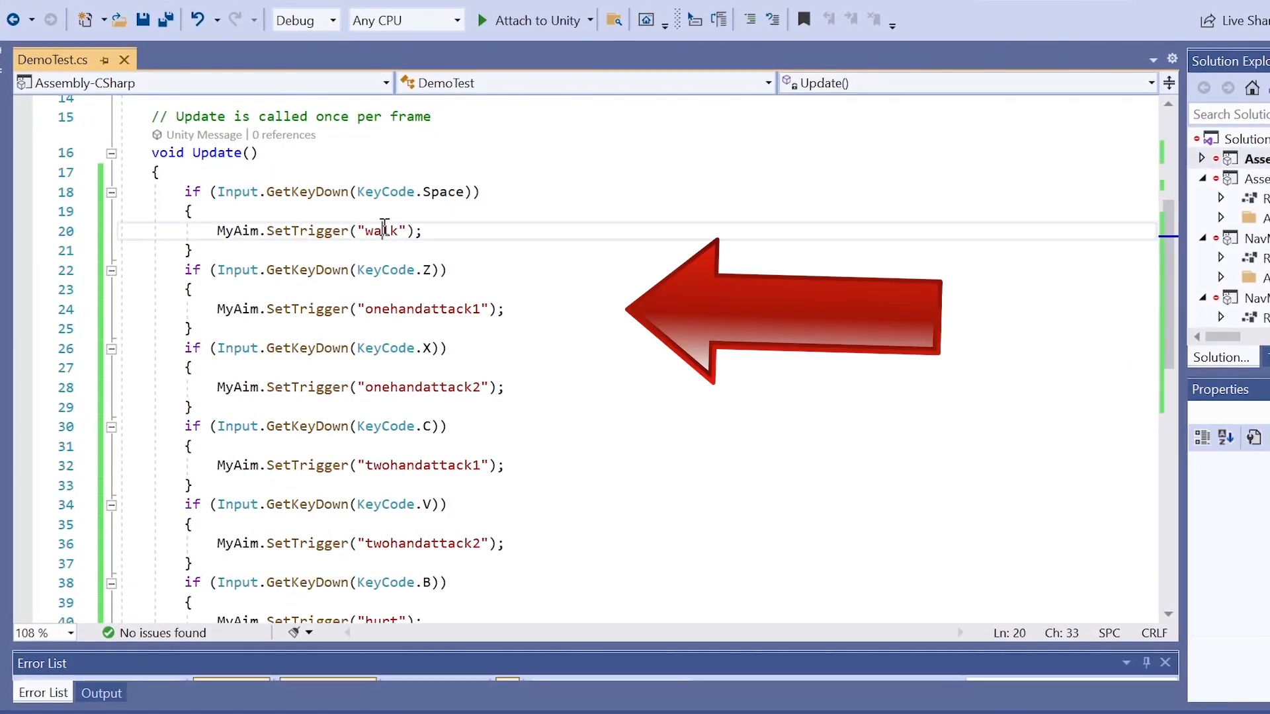
Step: Compare the SetTrigger names and key checks in DemoTest.cs with the trigger parameters and transitions in the Animator
left_click(382, 311)
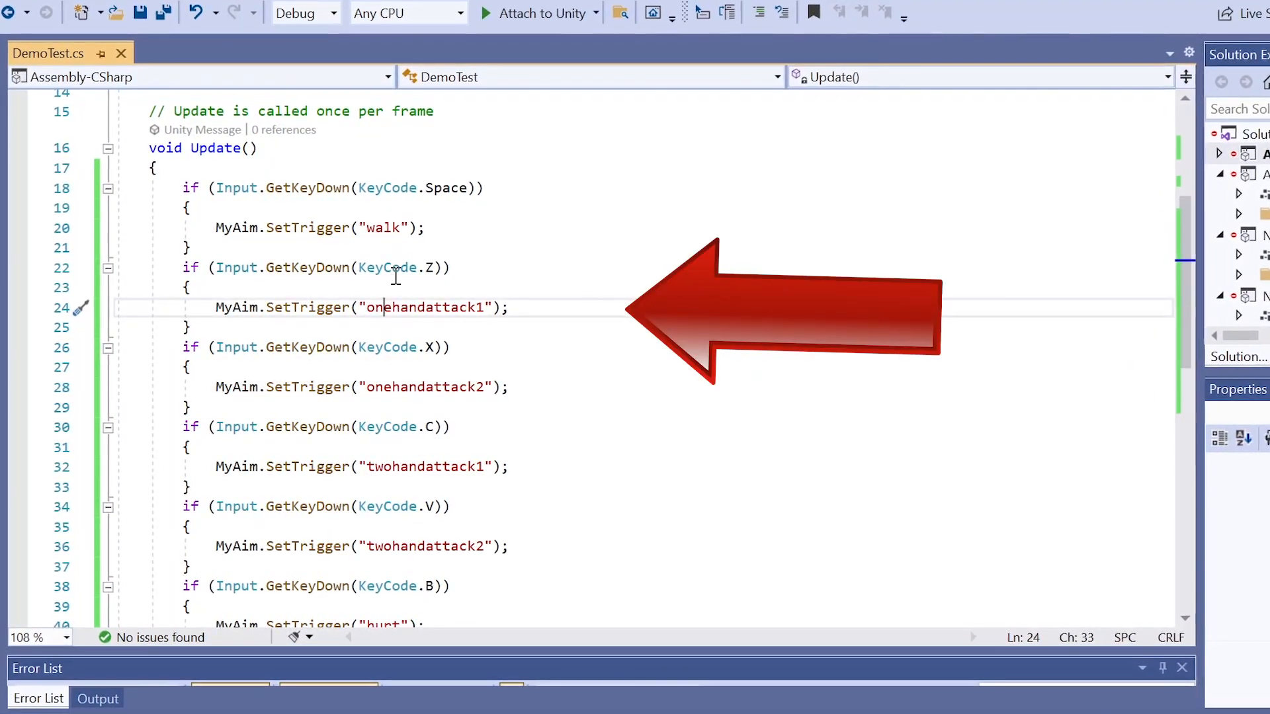
scroll(404, 458, "down", 2)
scroll(426, 467, "up", 1)
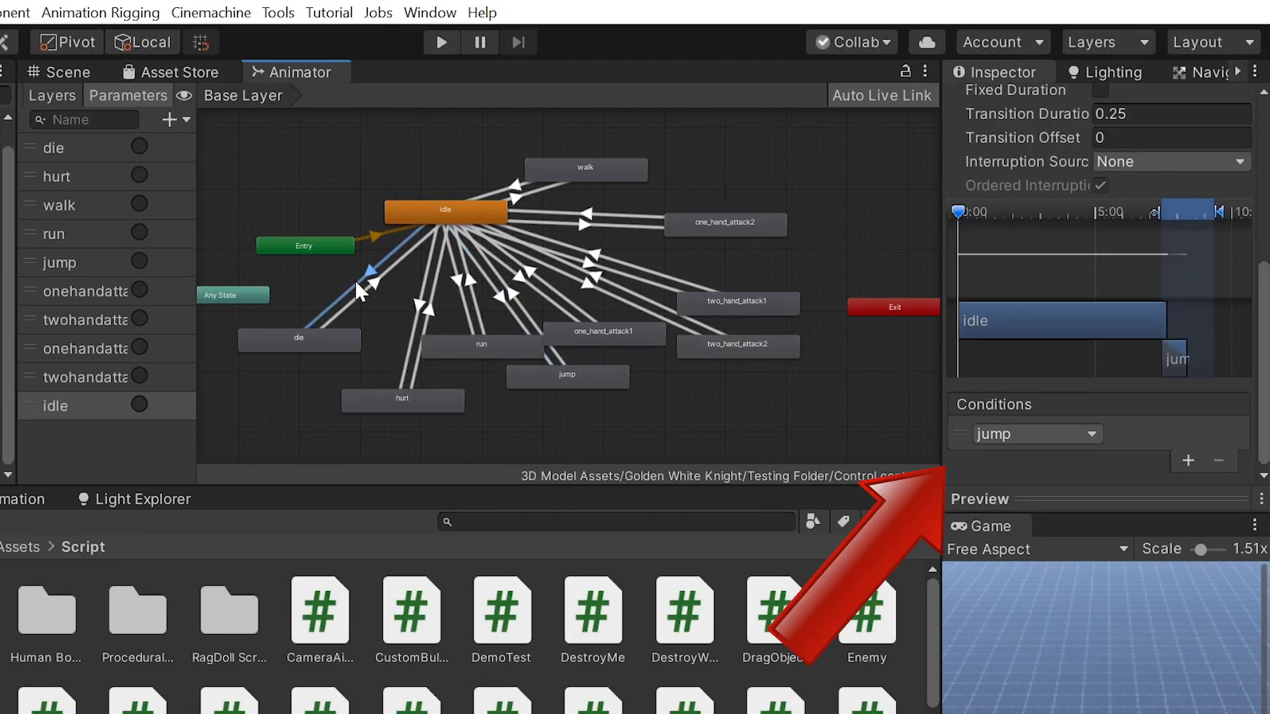
left_click(360, 291)
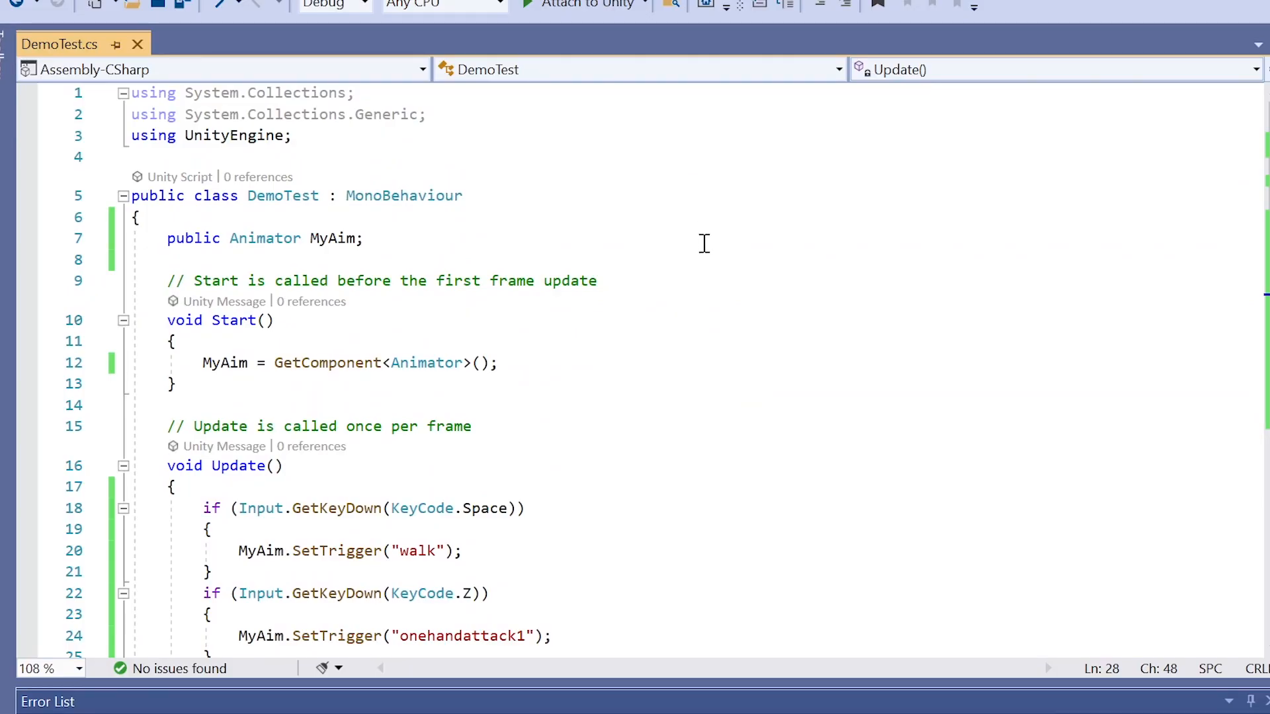
scroll(684, 244, "down", 4)
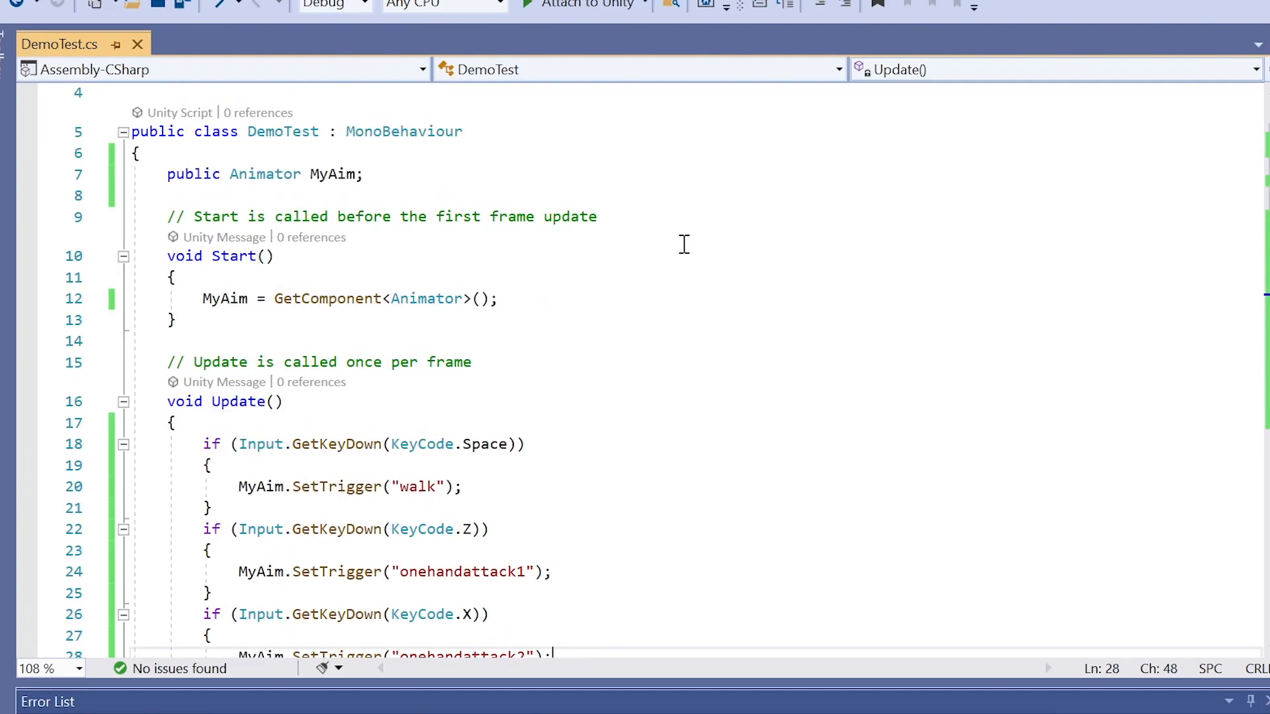
scroll(686, 244, "down", 4)
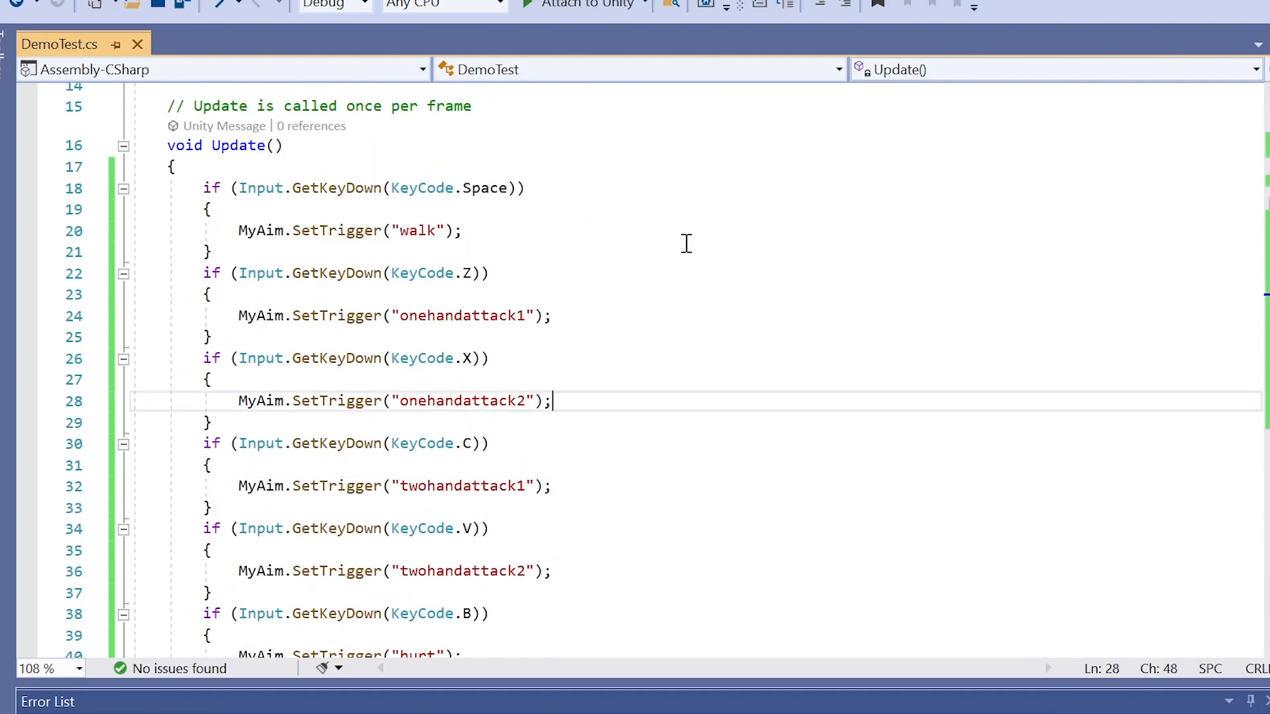
scroll(606, 245, "up", 4)
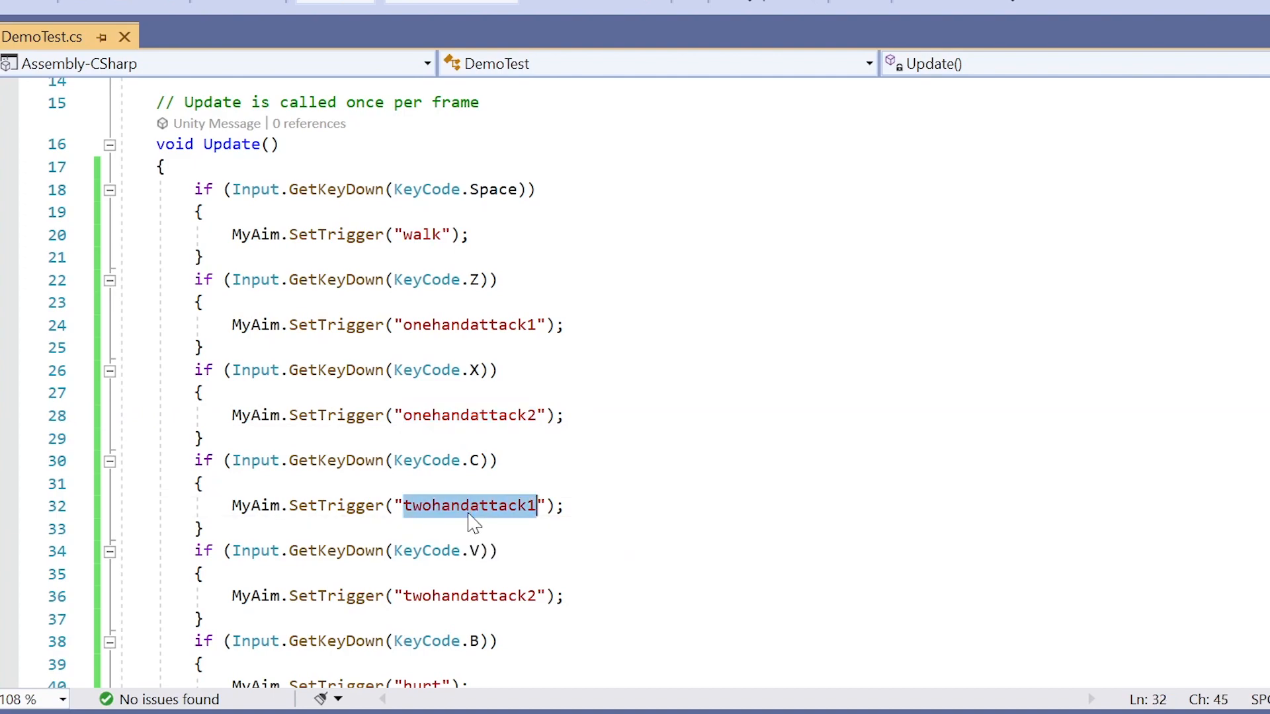
scroll(447, 610, "down", 2)
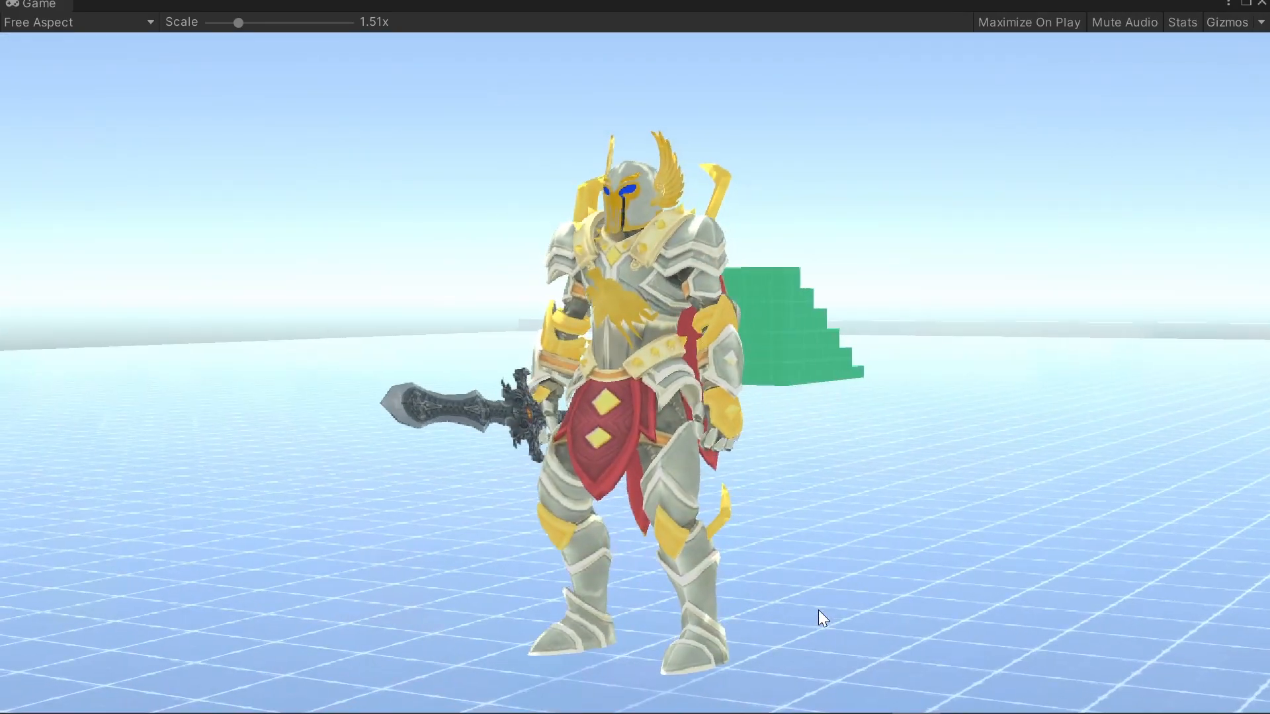
Step: Test the knight's key-triggered animations in the Game view
left_click(819, 610)
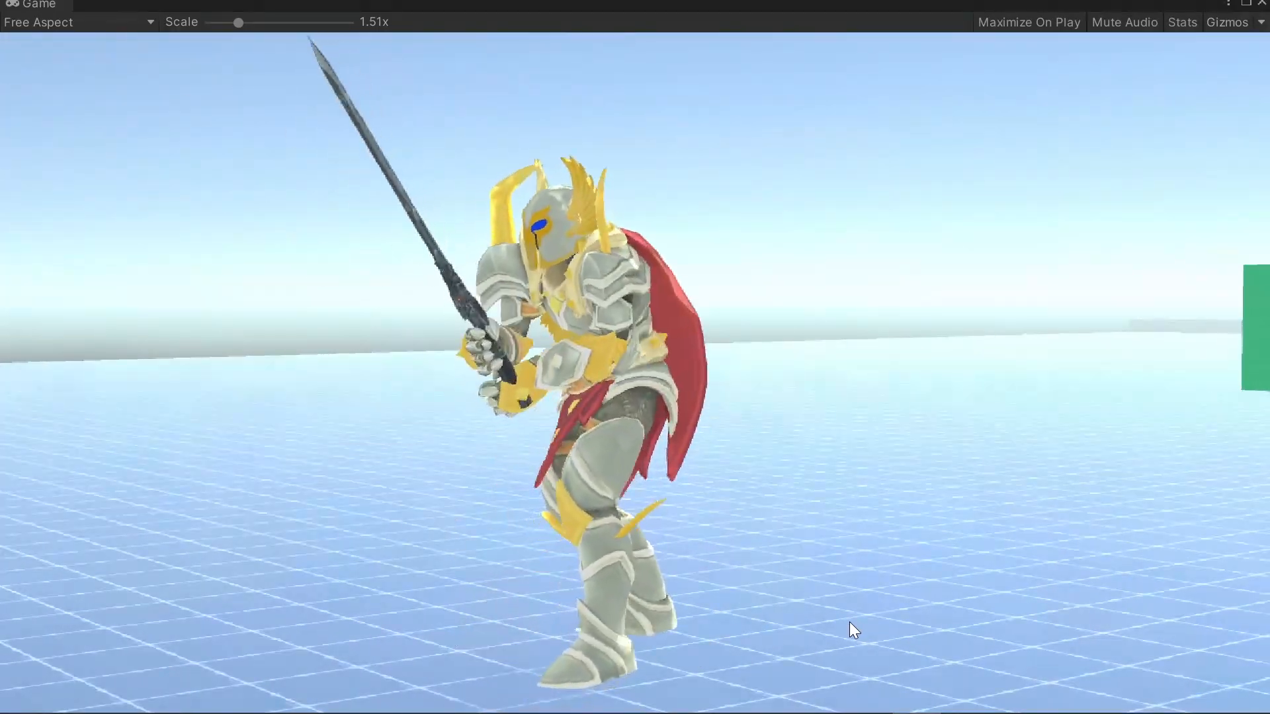
left_click(851, 624)
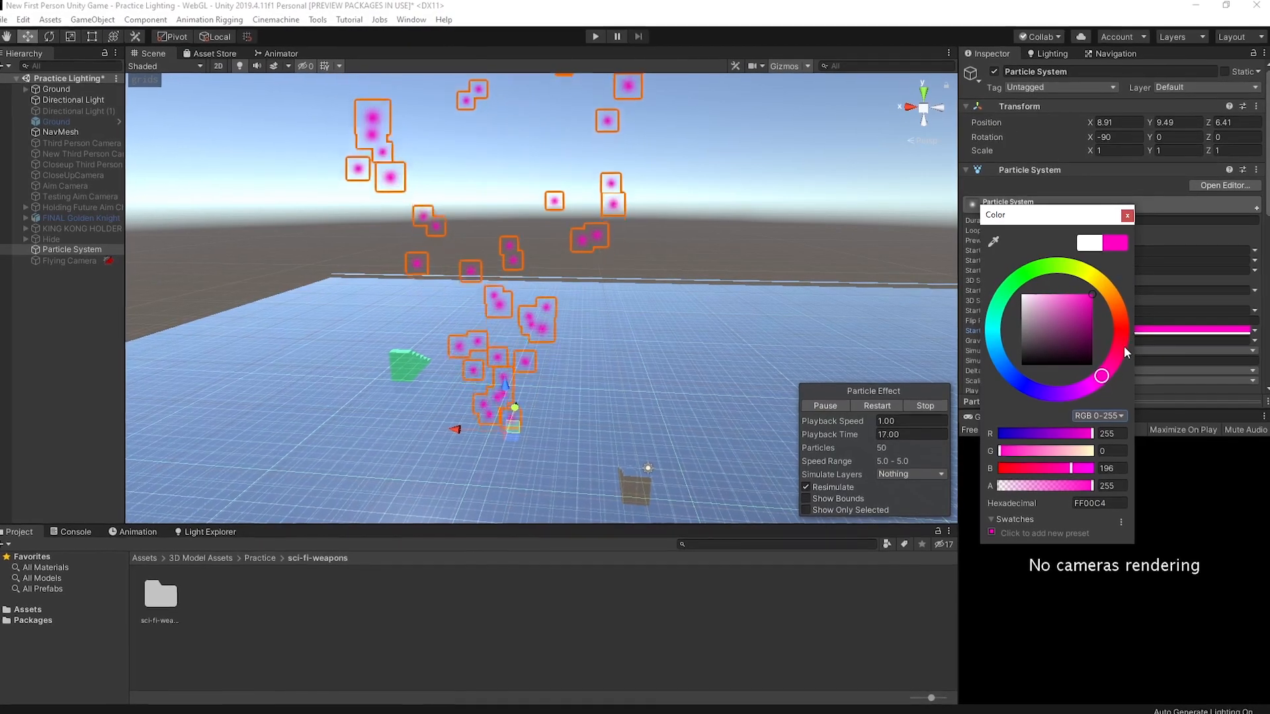
Step: Set the Particle System's Start Color to orange, hexadecimal FFA300, and close the color picker
left_click_drag(1125, 347, 1136, 282)
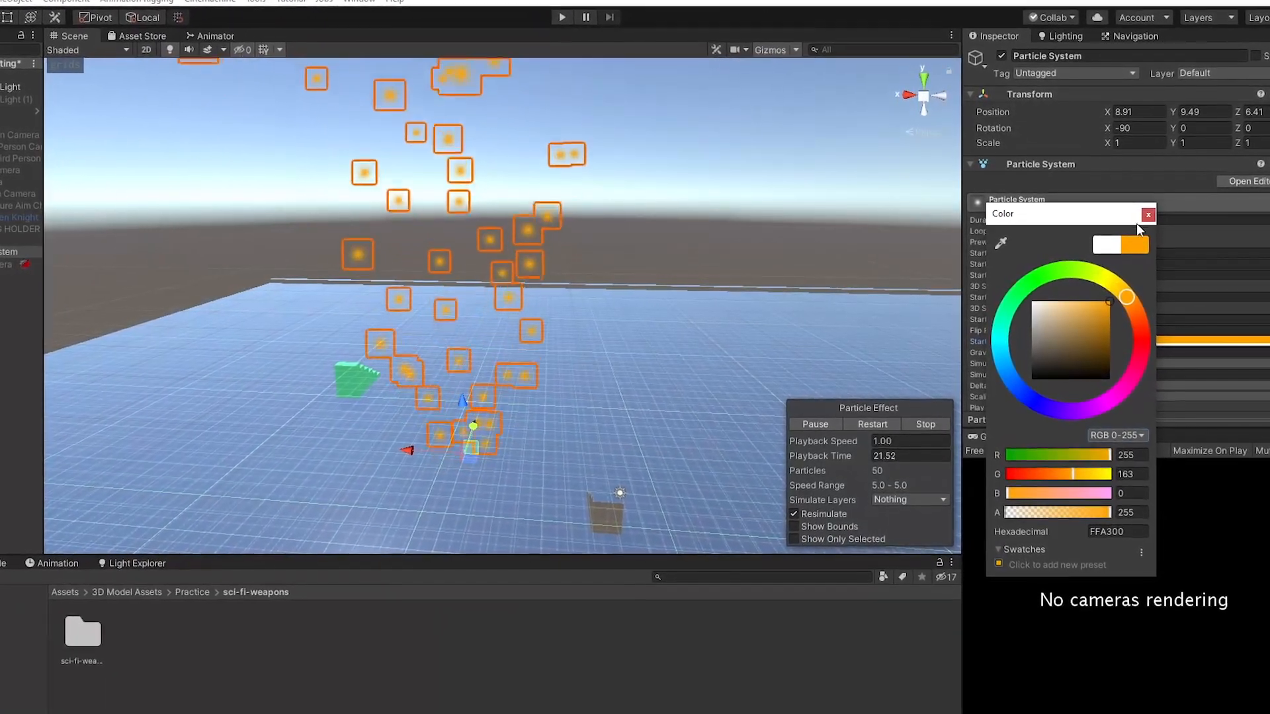
left_click(1143, 215)
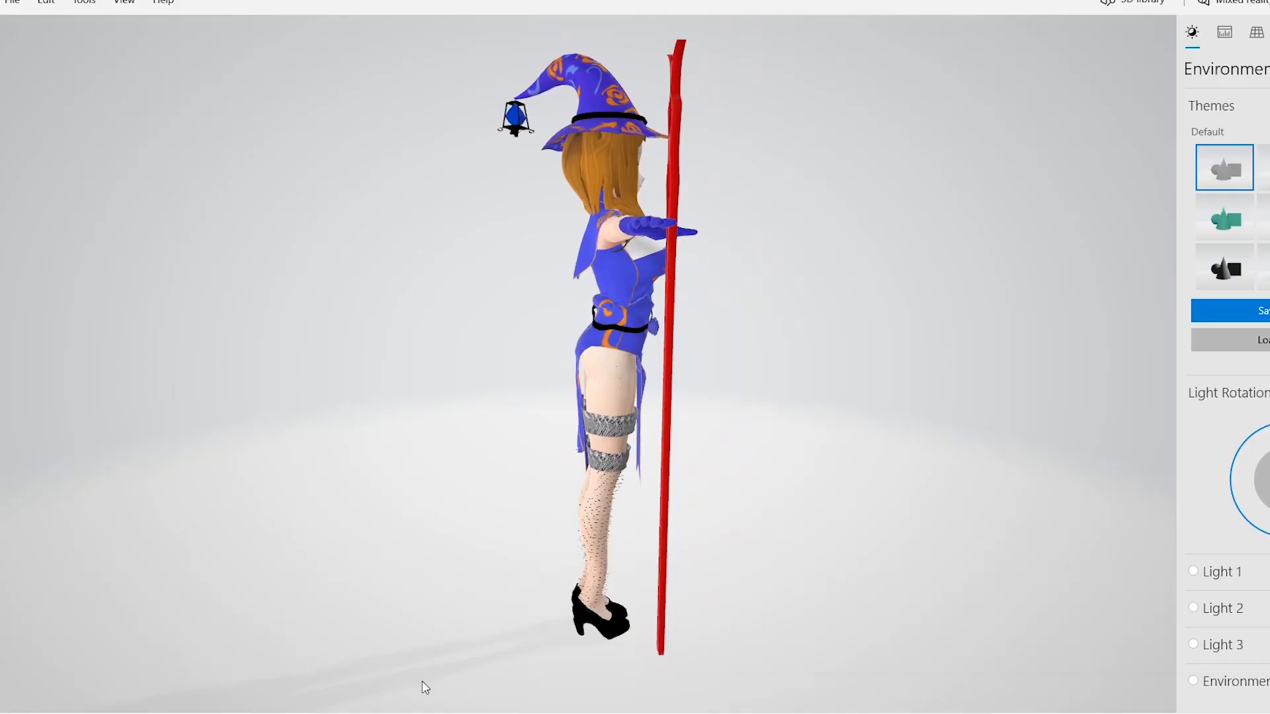
Step: Switch to 3D Viewer and examine the blue-robed witch model and its red staff from the side, back and front
left_click_drag(390, 680, 180, 673)
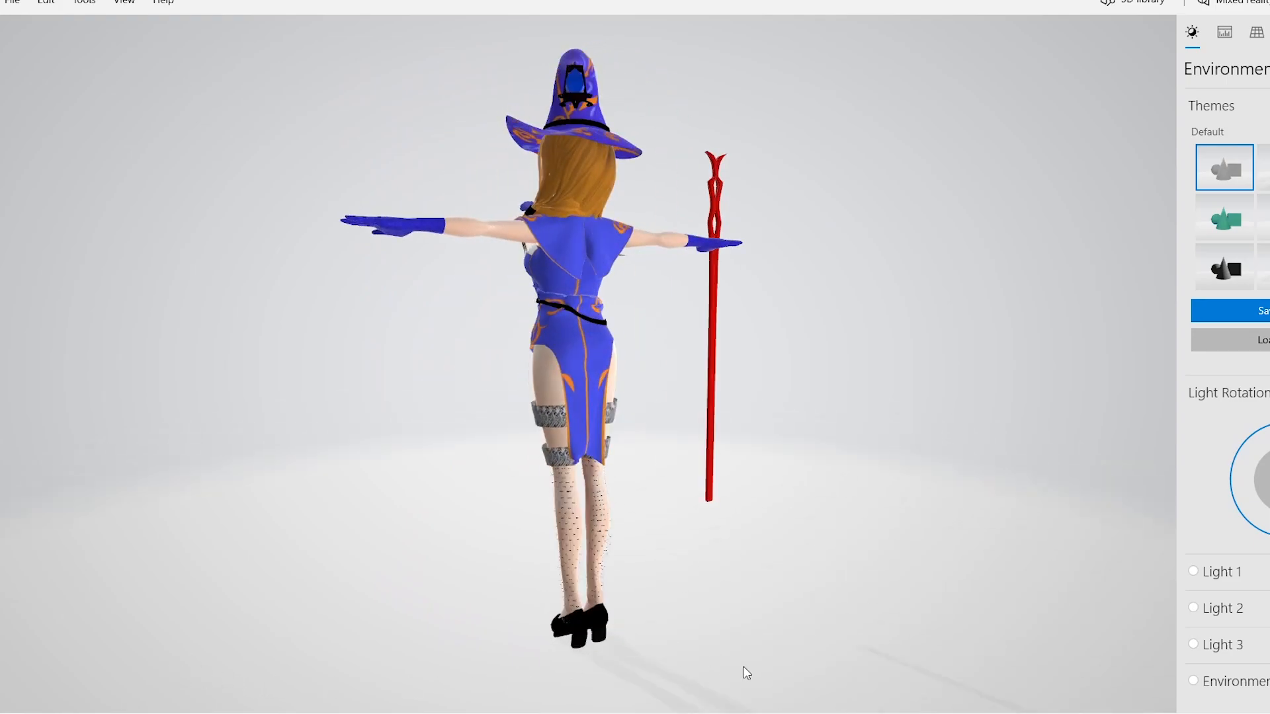
left_click_drag(819, 683, 633, 685)
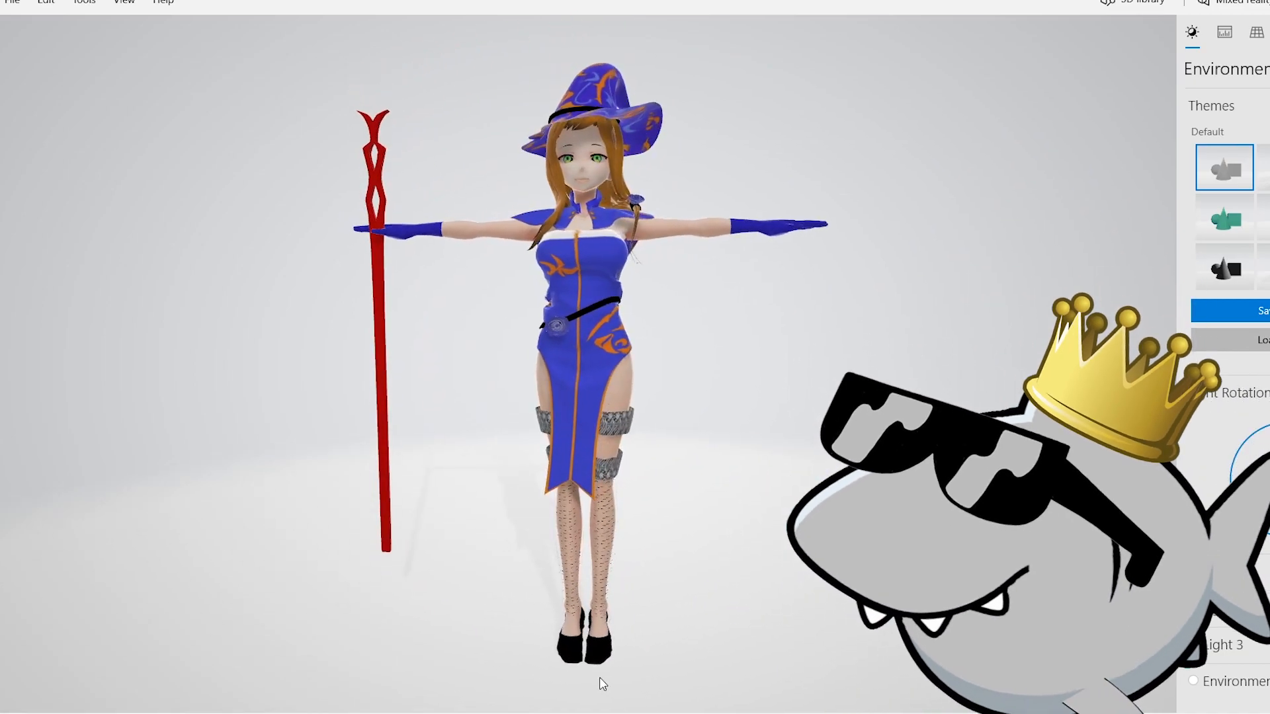